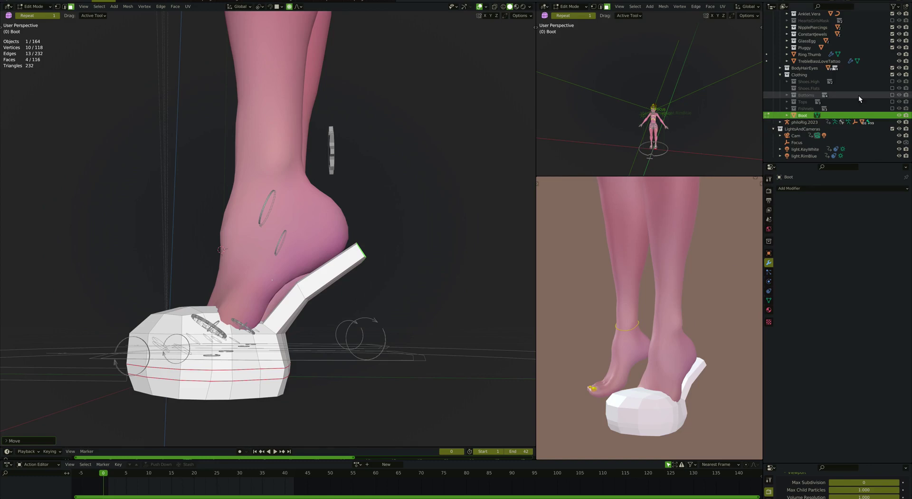
Show the Bottoms and Tops clothing collections and make only the Shorts visible on the character.
{"action": "left_click_drag", "start_coordinate": [892, 101], "coordinate": [892, 96]}
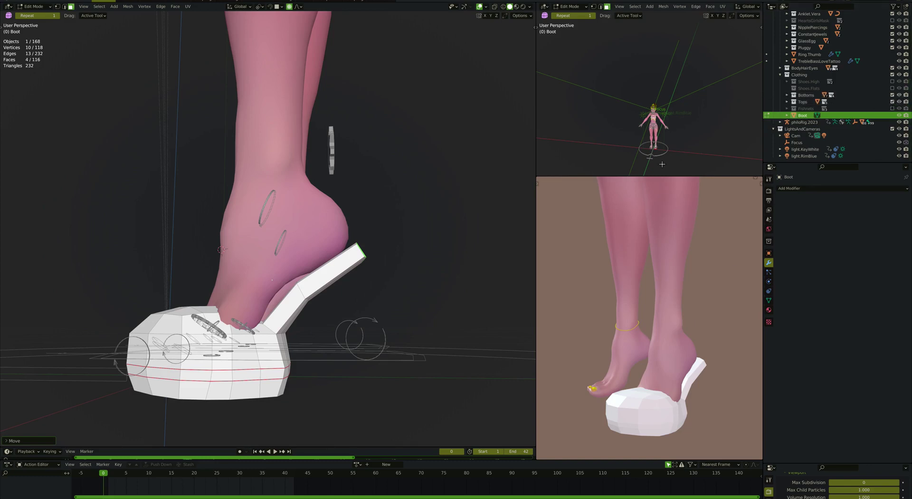
{"action": "scroll", "coordinate": [739, 116], "scroll_direction": "up", "scroll_amount": 8}
{"action": "left_click", "coordinate": [787, 95]}
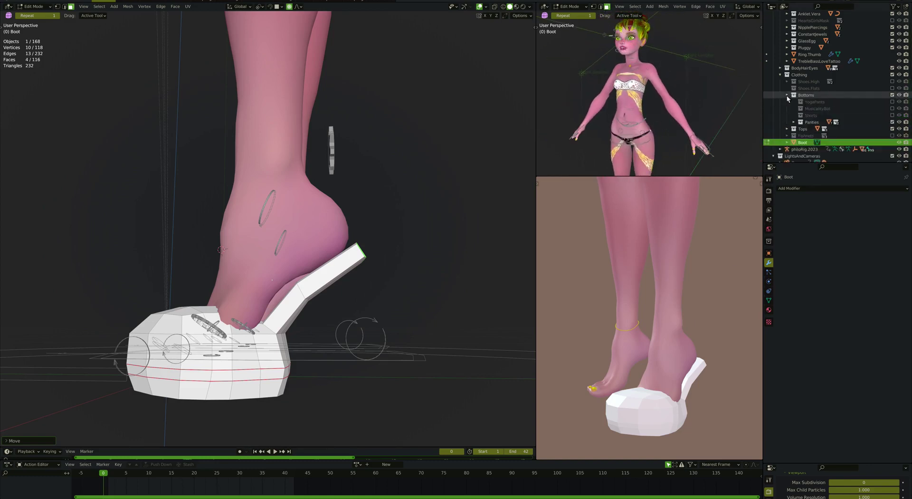
{"action": "left_click", "coordinate": [892, 115]}
{"action": "left_click", "coordinate": [892, 122]}
{"action": "left_click", "coordinate": [892, 122]}
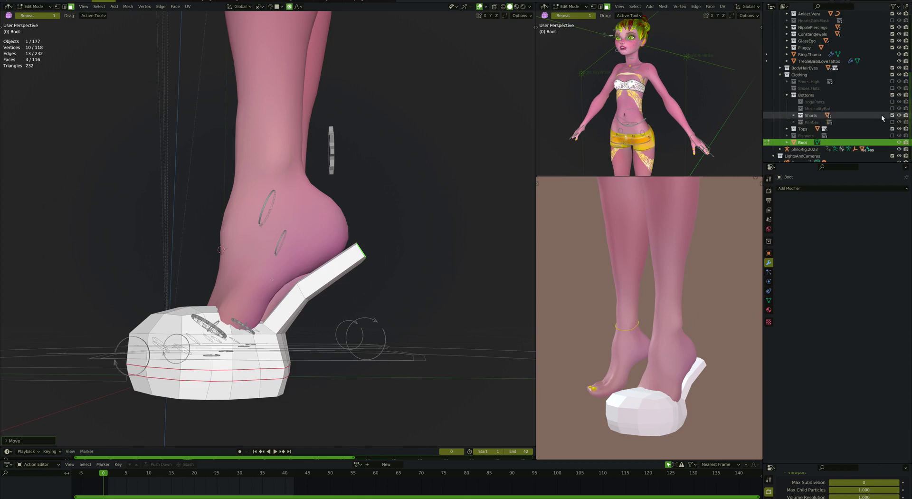
{"action": "left_click", "coordinate": [787, 95]}
Leave the boot's Edit Mode, select the bra, and make Col.Golden its active vertex colour.
{"action": "left_click", "coordinate": [636, 85]}
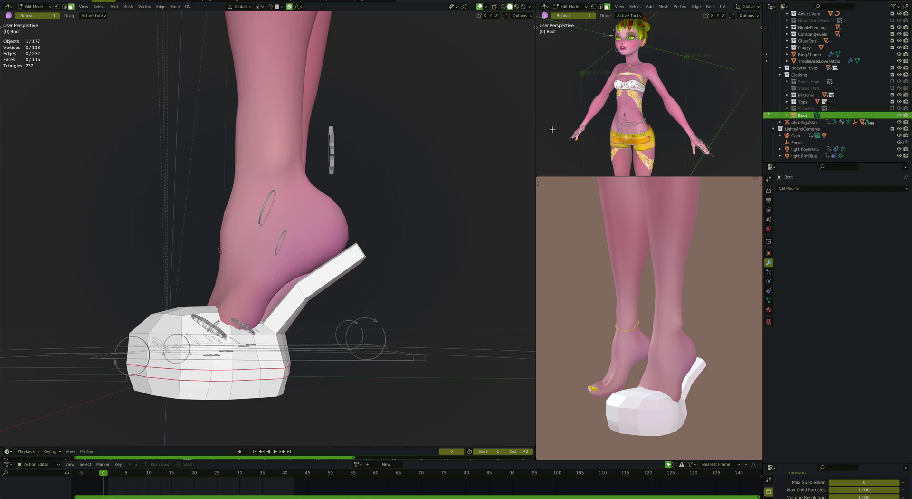
{"action": "key", "text": "Tab"}
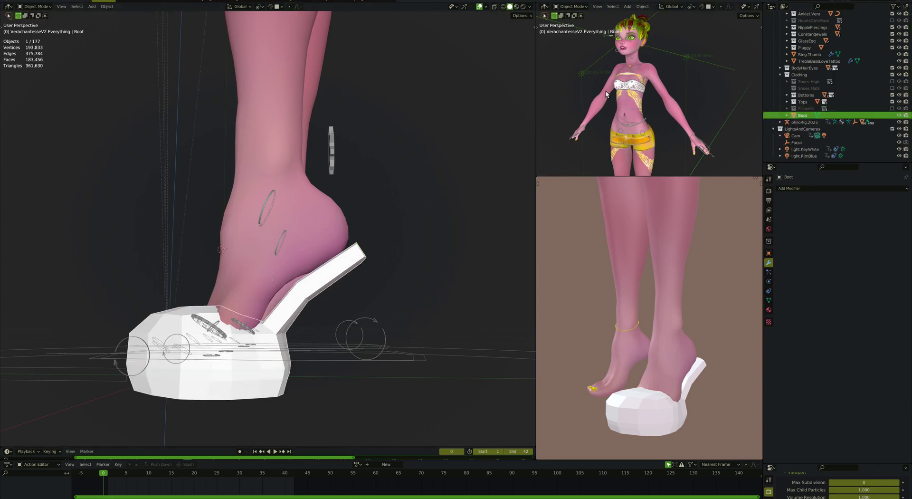
{"action": "left_click", "coordinate": [636, 87]}
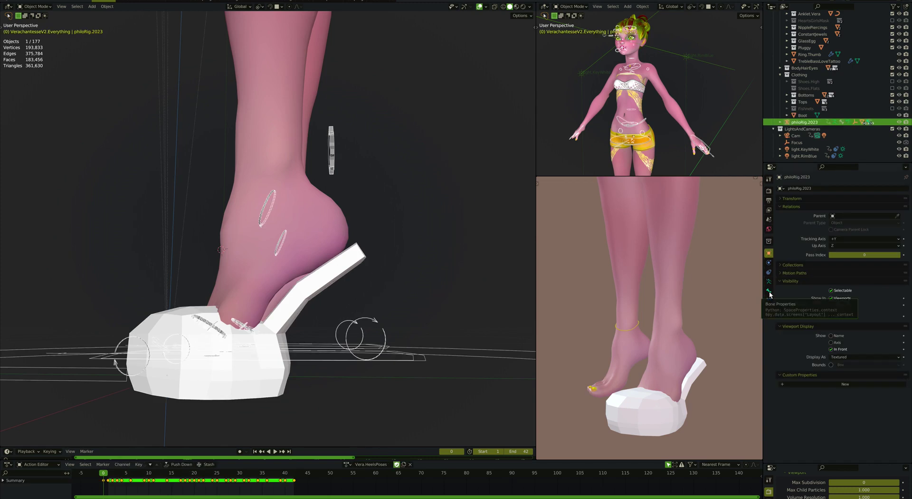
{"action": "left_click", "coordinate": [635, 88]}
{"action": "left_click", "coordinate": [769, 300]}
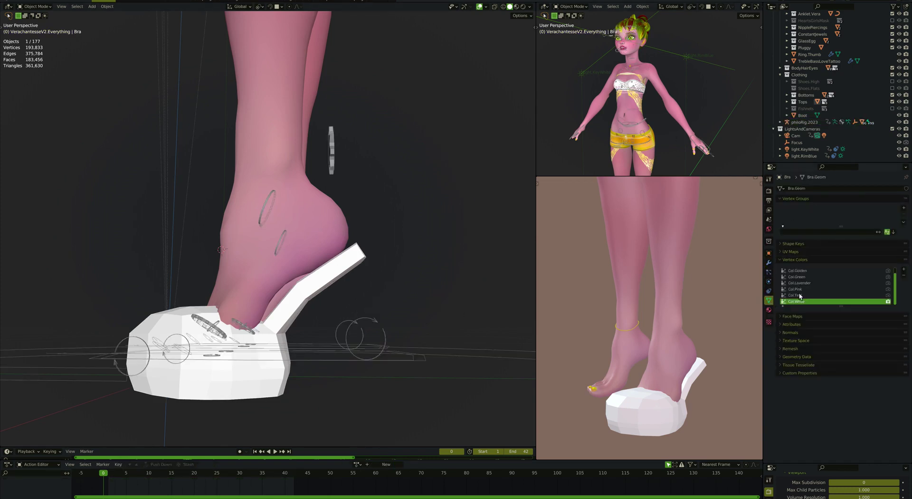
{"action": "left_click", "coordinate": [876, 271]}
Frame the bra, check side and front views, and orbit to see both feet.
{"action": "scroll", "coordinate": [642, 104], "scroll_direction": "up", "scroll_amount": 3}
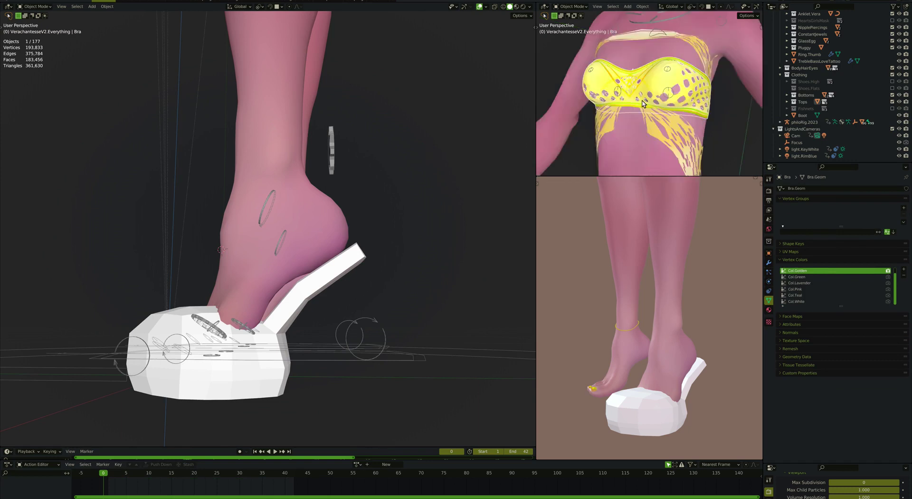
{"action": "scroll", "coordinate": [642, 103], "scroll_direction": "down", "scroll_amount": 5}
{"action": "scroll", "coordinate": [642, 104], "scroll_direction": "down", "scroll_amount": 3}
{"action": "scroll", "coordinate": [642, 104], "scroll_direction": "down", "scroll_amount": 1}
{"action": "key", "text": "KP_Decimal"}
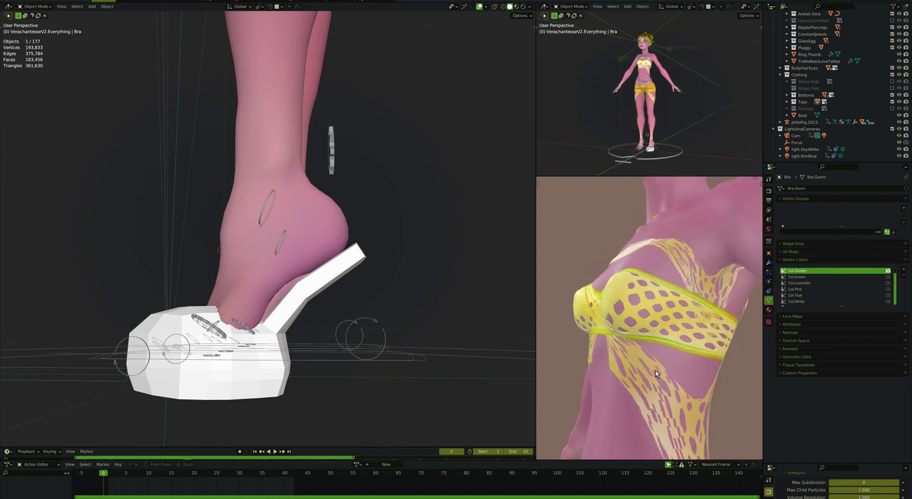
{"action": "scroll", "coordinate": [655, 369], "scroll_direction": "down", "scroll_amount": 5}
{"action": "scroll", "coordinate": [654, 370], "scroll_direction": "down", "scroll_amount": 1}
{"action": "key", "text": "KP_3"}
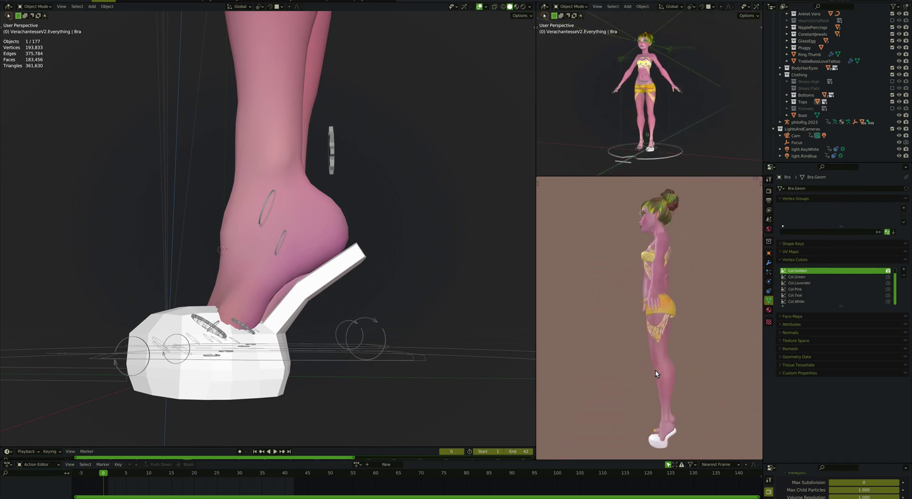
{"action": "key", "text": "KP_1"}
{"action": "scroll", "coordinate": [653, 446], "scroll_direction": "up", "scroll_amount": 5}
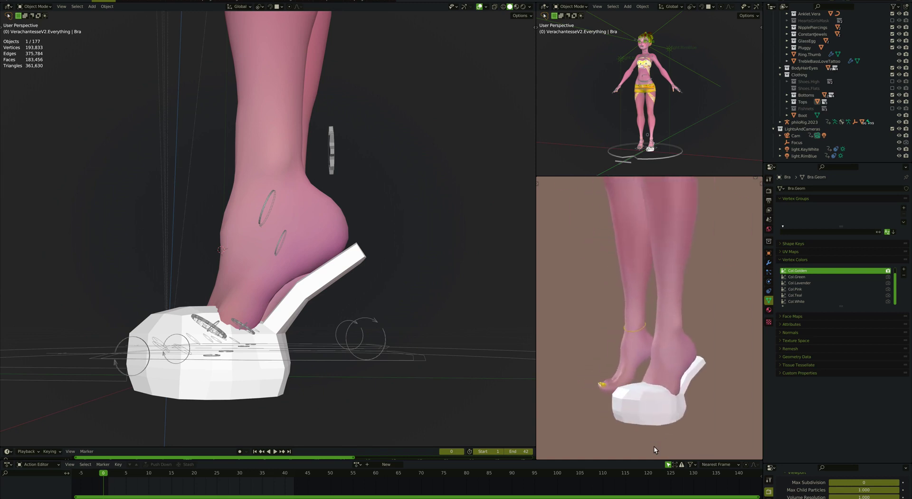
{"action": "middle_click_drag", "start_coordinate": [223, 333], "coordinate": [247, 418]}
Isolate the boot in local view and add a Mirror modifier to it.
{"action": "left_click", "coordinate": [230, 373]}
{"action": "key", "text": "Tab"}
{"action": "key", "text": "KP_Divide"}
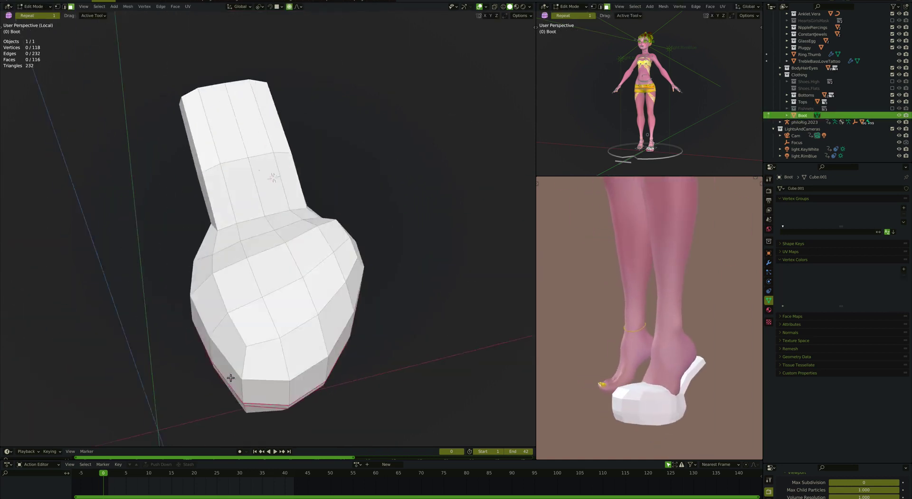
{"action": "left_click", "coordinate": [769, 263]}
{"action": "left_click", "coordinate": [822, 189]}
{"action": "left_click", "coordinate": [792, 260]}
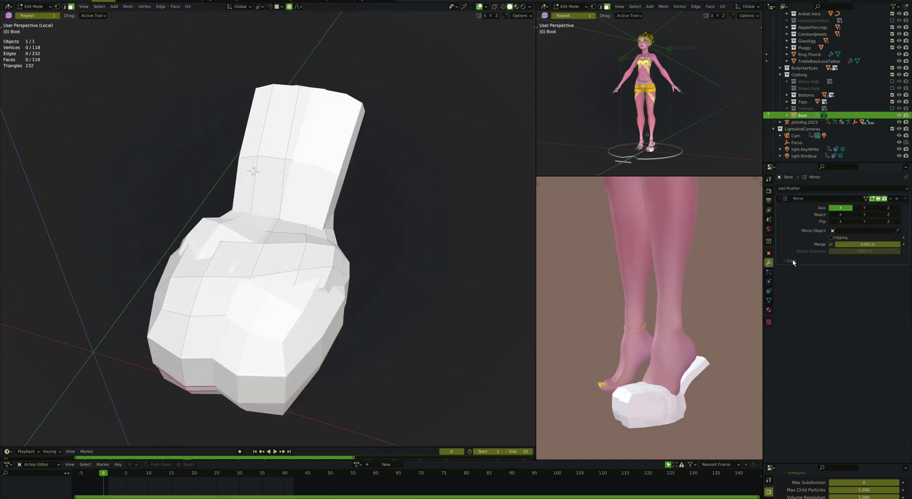
Apply the boot's object transforms in Object Mode via Object > Apply.
{"action": "key", "text": "Tab"}
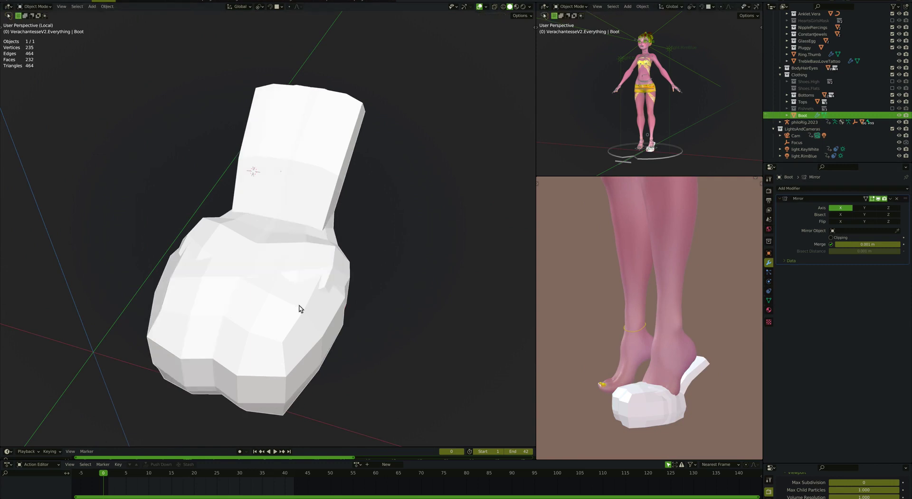
{"action": "left_click", "coordinate": [109, 7]}
{"action": "left_click", "coordinate": [190, 42]}
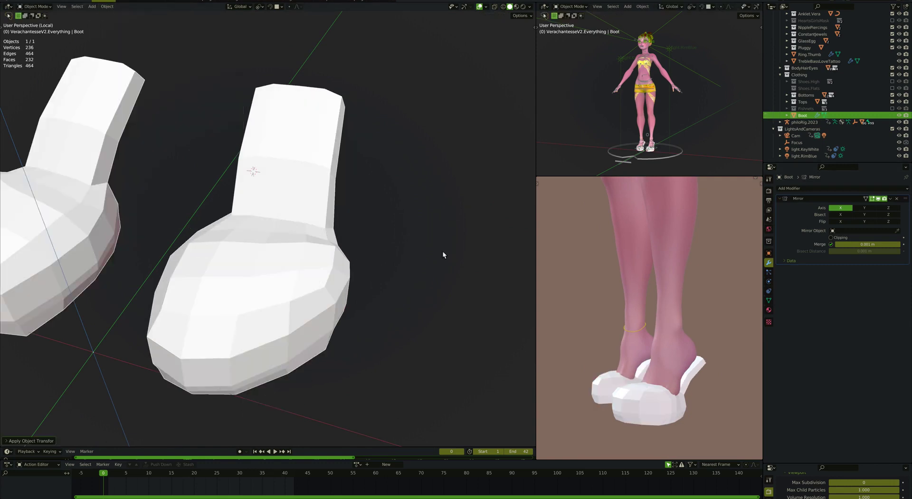
{"action": "middle_click_drag", "start_coordinate": [443, 250], "coordinate": [312, 262]}
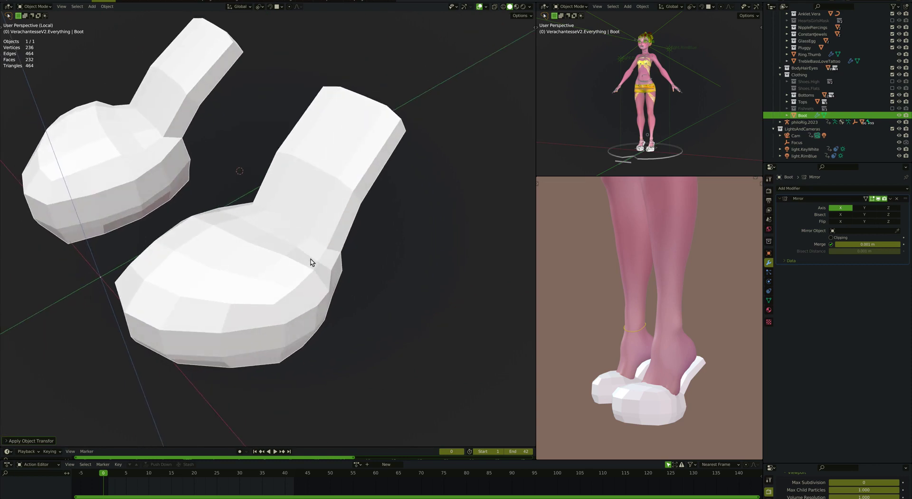
Re-enter Edit Mode and select the whole boot mesh.
{"action": "key", "text": "Tab"}
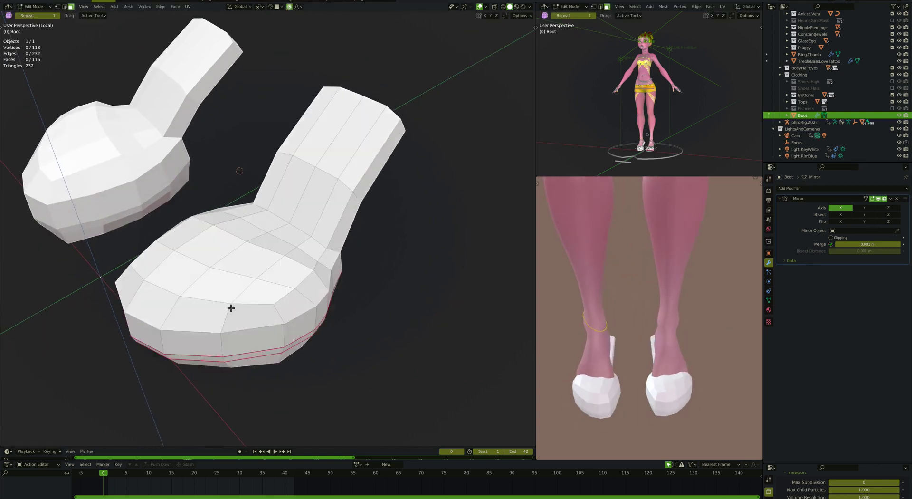
{"action": "scroll", "coordinate": [233, 311], "scroll_direction": "up", "scroll_amount": 2}
{"action": "key", "text": "a"}
{"action": "middle_click_drag", "start_coordinate": [235, 311], "coordinate": [265, 340]}
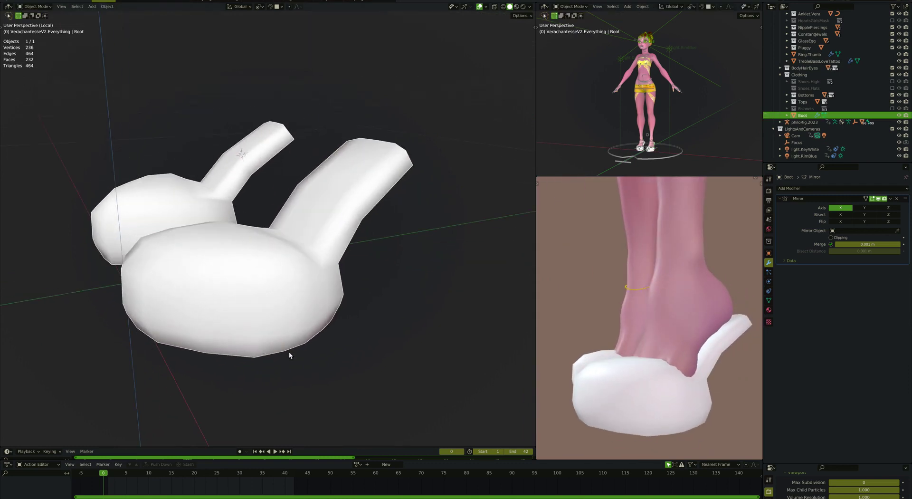
Switch the boot to Vertex Paint with face masking and fill the selected face loop.
{"action": "left_click", "coordinate": [273, 324], "text": "alt"}
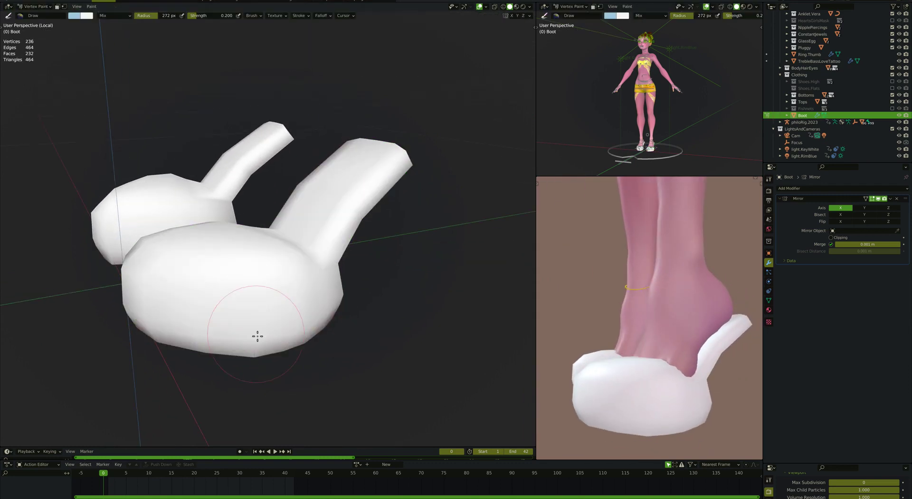
{"action": "key", "text": "s"}
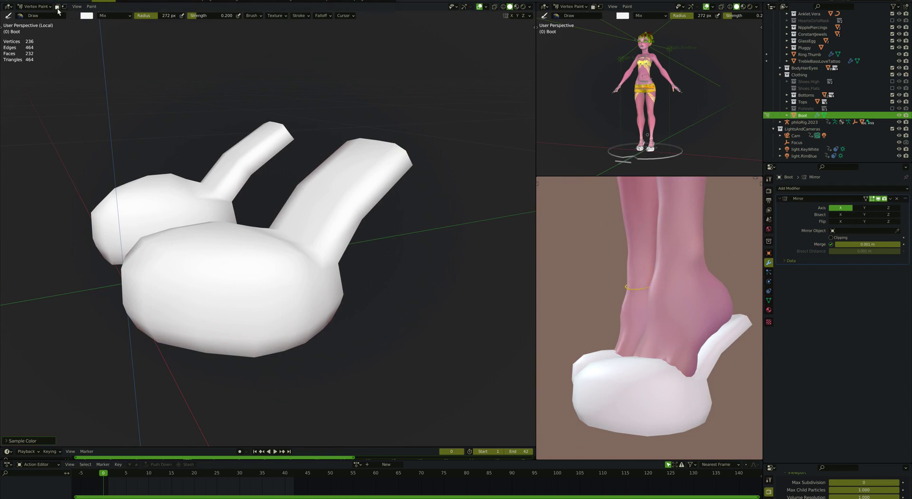
{"action": "left_click", "coordinate": [57, 7]}
{"action": "key", "text": "ctrl+i"}
{"action": "mouse_move", "coordinate": [371, 314]}
{"action": "middle_mouse_down"}
{"action": "mouse_move", "coordinate": [388, 343]}
{"action": "mouse_move", "coordinate": [252, 279]}
{"action": "middle_mouse_up"}
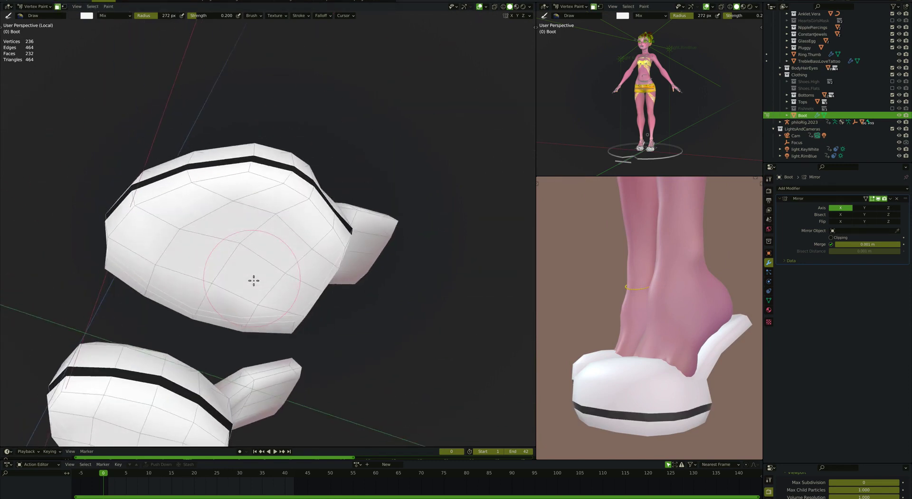
In Edit Mode, select a boot face plus all linked faces, then return to Vertex Paint.
{"action": "key", "text": "Tab"}
{"action": "left_click", "coordinate": [147, 258]}
{"action": "left_click", "coordinate": [100, 6]}
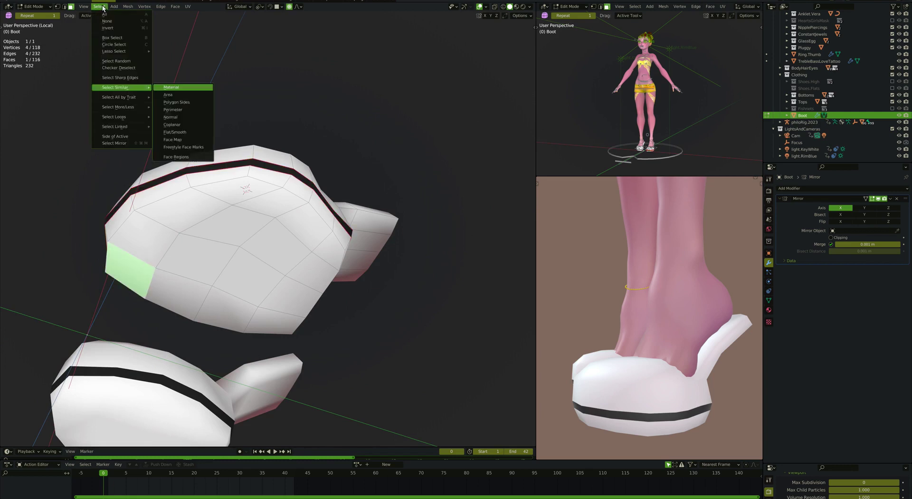
{"action": "left_click", "coordinate": [176, 86]}
{"action": "key", "text": "Tab"}
{"action": "key", "text": "Tab"}
{"action": "middle_click_drag", "start_coordinate": [258, 248], "coordinate": [257, 249]}
Select the lowest band of boot faces and paint it black.
{"action": "left_click", "coordinate": [251, 314], "text": "alt"}
{"action": "middle_click_drag", "start_coordinate": [251, 314], "coordinate": [251, 314]}
{"action": "key", "text": "ctrl+z"}
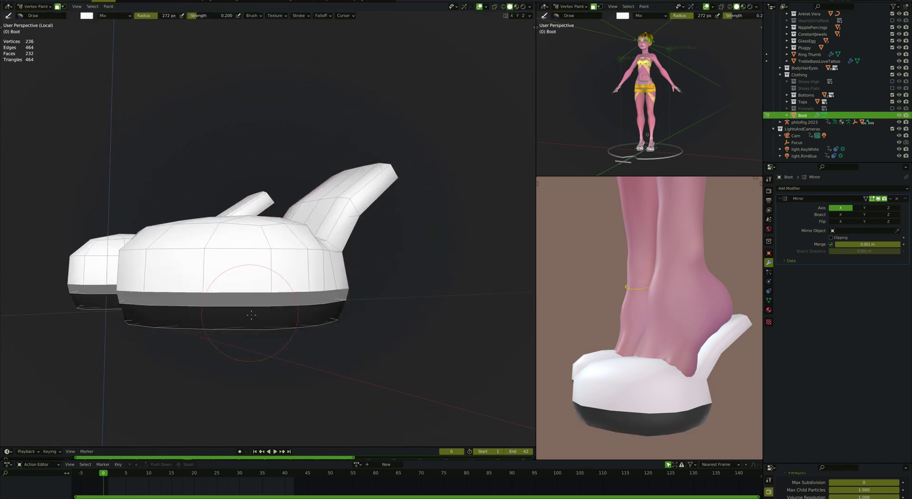
Scale the band above the sole with proportional editing.
{"action": "left_click", "coordinate": [257, 297], "text": "alt"}
{"action": "key", "text": "s"}
{"action": "key", "text": "Escape"}
{"action": "key", "text": "ctrl+Tab"}
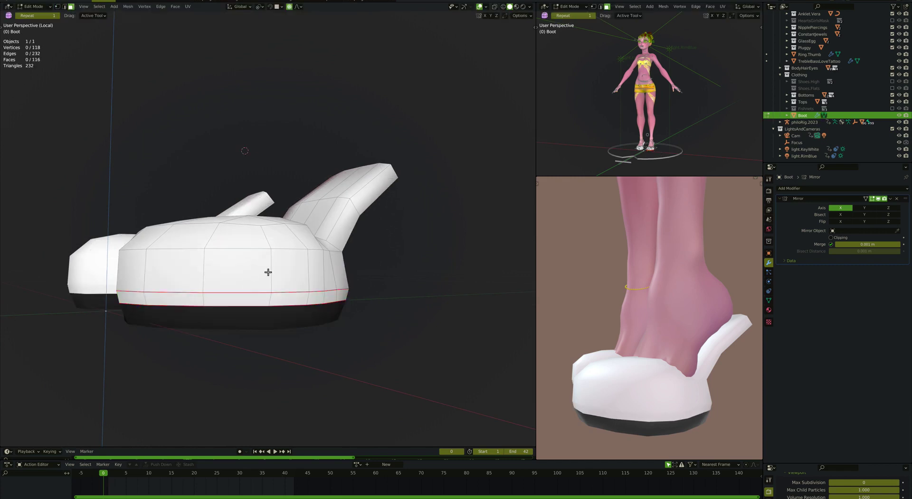
Sample the boot's own colour with S and raise the brush radius to 500 px.
{"action": "mouse_move", "coordinate": [267, 271]}
{"action": "middle_mouse_down"}
{"action": "mouse_move", "coordinate": [253, 271]}
{"action": "mouse_move", "coordinate": [277, 275]}
{"action": "mouse_move", "coordinate": [279, 245]}
{"action": "mouse_move", "coordinate": [266, 224]}
{"action": "middle_mouse_up"}
{"action": "key", "text": "s"}
{"action": "mouse_move", "coordinate": [271, 261]}
{"action": "middle_mouse_down"}
{"action": "mouse_move", "coordinate": [302, 274]}
{"action": "mouse_move", "coordinate": [268, 289]}
{"action": "mouse_move", "coordinate": [252, 260]}
{"action": "mouse_move", "coordinate": [279, 265]}
{"action": "mouse_move", "coordinate": [271, 278]}
{"action": "middle_mouse_up"}
{"action": "scroll", "coordinate": [279, 269], "scroll_direction": "up", "scroll_amount": 5}
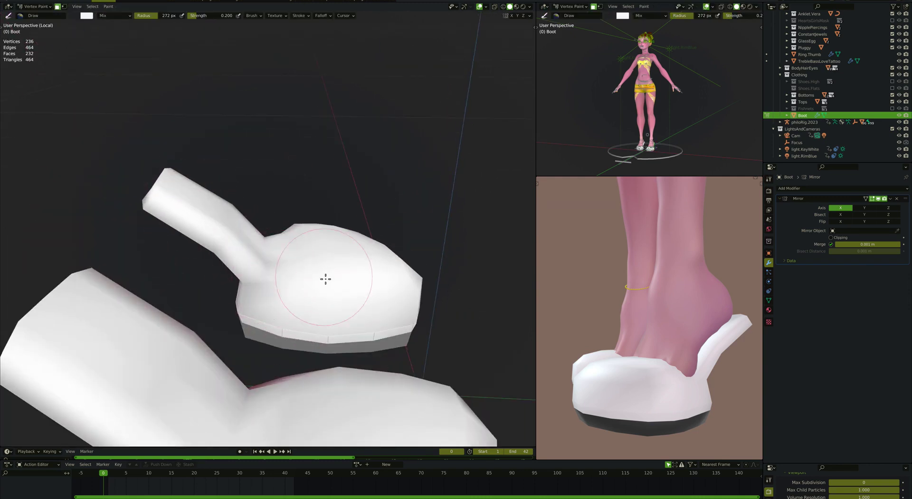
{"action": "key", "text": "s"}
{"action": "key", "text": "f"}
{"action": "left_click", "coordinate": [378, 279]}
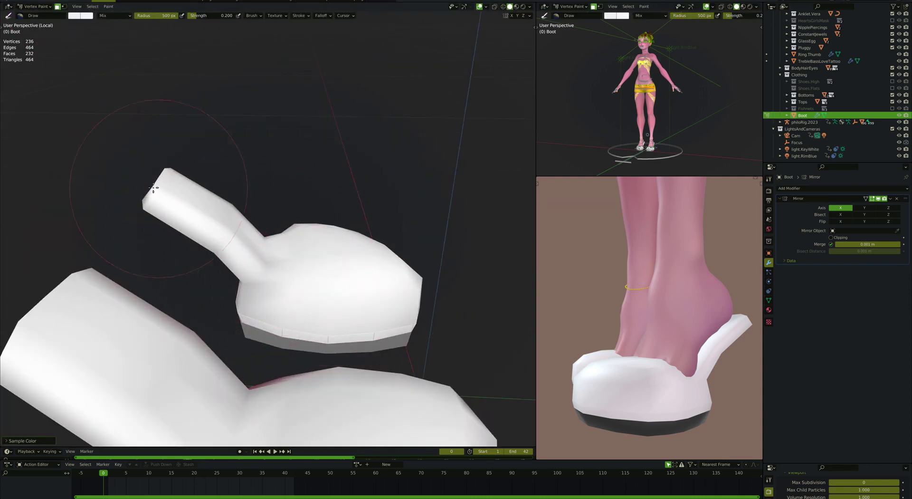
{"action": "mouse_move", "coordinate": [153, 189]}
{"action": "middle_mouse_down"}
{"action": "mouse_move", "coordinate": [302, 311]}
{"action": "mouse_move", "coordinate": [252, 281]}
{"action": "middle_mouse_up"}
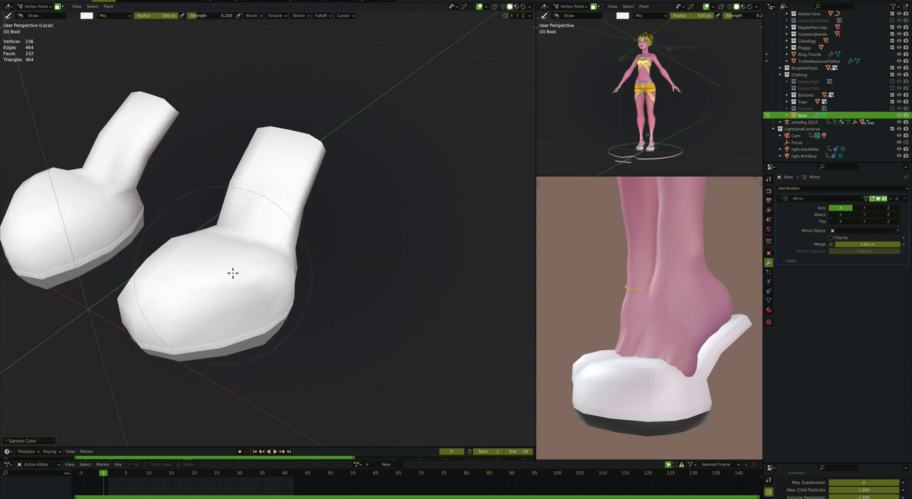
Raise the brush strength to 1.000 and toggle the face-selection mask off and on again.
{"action": "right_click", "coordinate": [370, 264]}
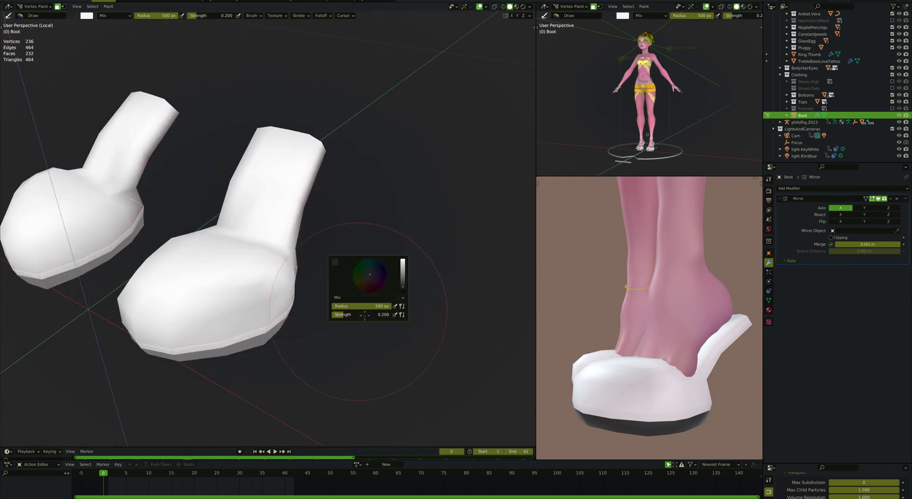
{"action": "left_click_drag", "start_coordinate": [376, 316], "coordinate": [399, 316]}
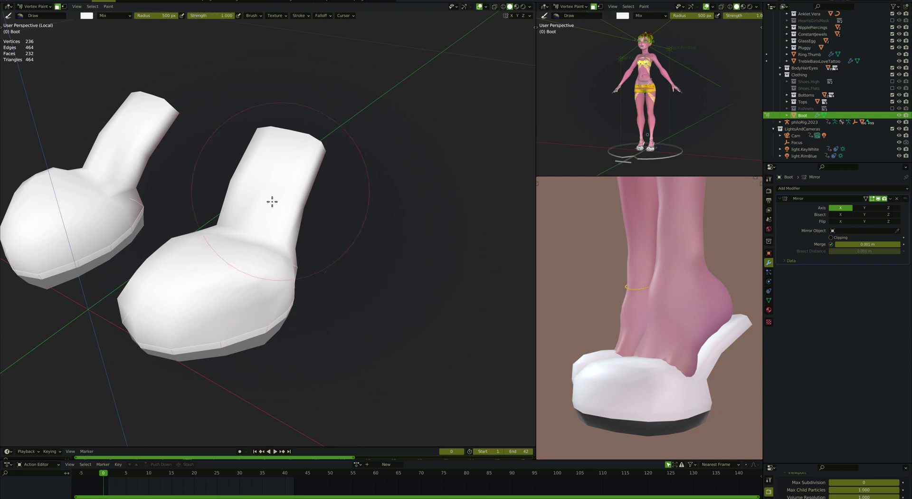
{"action": "left_click", "coordinate": [58, 7]}
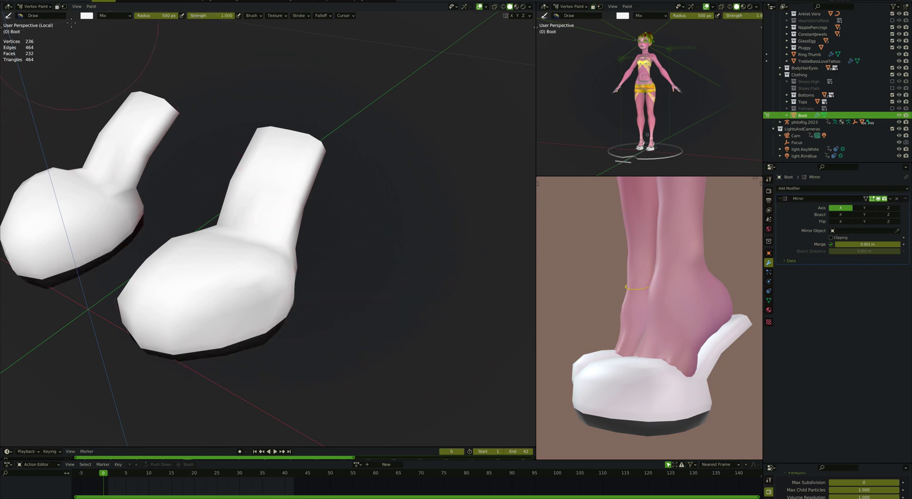
{"action": "left_click", "coordinate": [57, 7]}
{"action": "middle_click_drag", "start_coordinate": [332, 294], "coordinate": [181, 289]}
{"action": "scroll", "coordinate": [309, 290], "scroll_direction": "up", "scroll_amount": 2}
{"action": "middle_click_drag", "start_coordinate": [409, 289], "coordinate": [211, 298]}
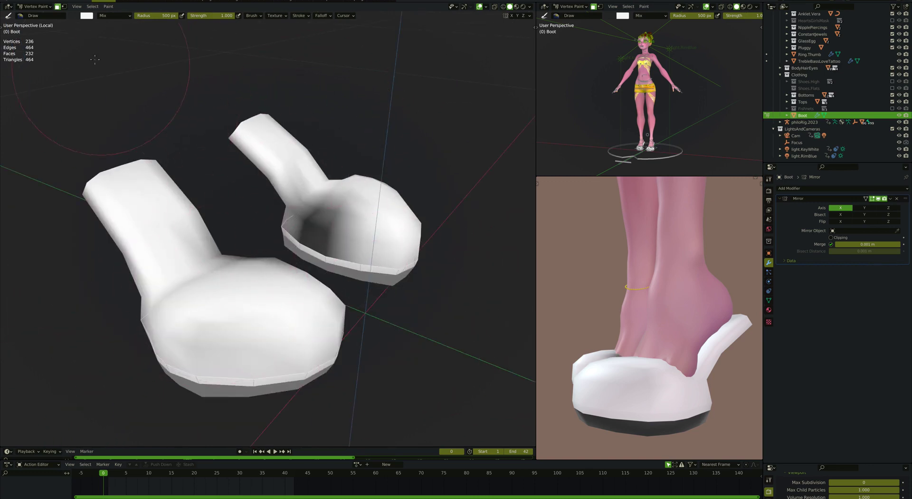
Keep the Draw brush and Mix blending, switch to Line stroke, and paint across the inner boot.
{"action": "left_click", "coordinate": [20, 16]}
{"action": "key", "text": "Escape"}
{"action": "middle_click_drag", "start_coordinate": [88, 68], "coordinate": [328, 231]}
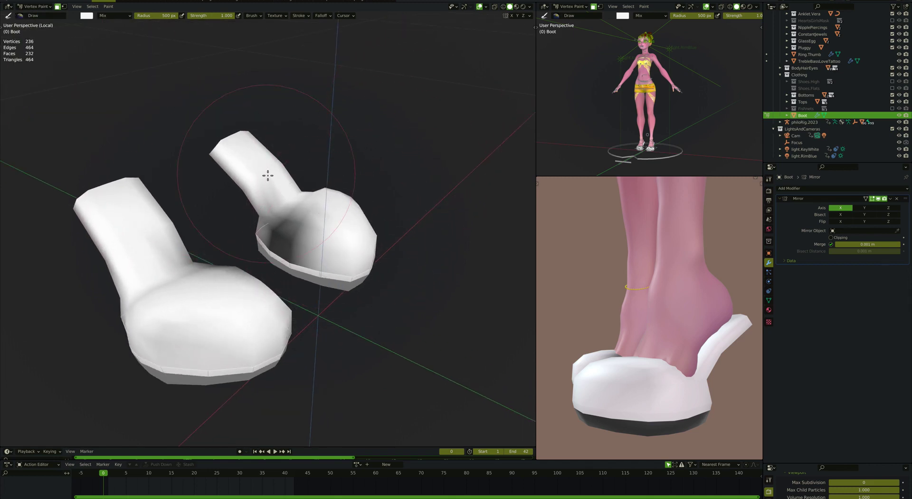
{"action": "left_click", "coordinate": [131, 15]}
{"action": "key", "text": "e"}
{"action": "left_click_drag", "start_coordinate": [274, 153], "coordinate": [395, 142]}
Apply Paint > Dirty Vertex Colors to shade both boots' hollows grey, then inspect the result.
{"action": "left_click", "coordinate": [109, 6]}
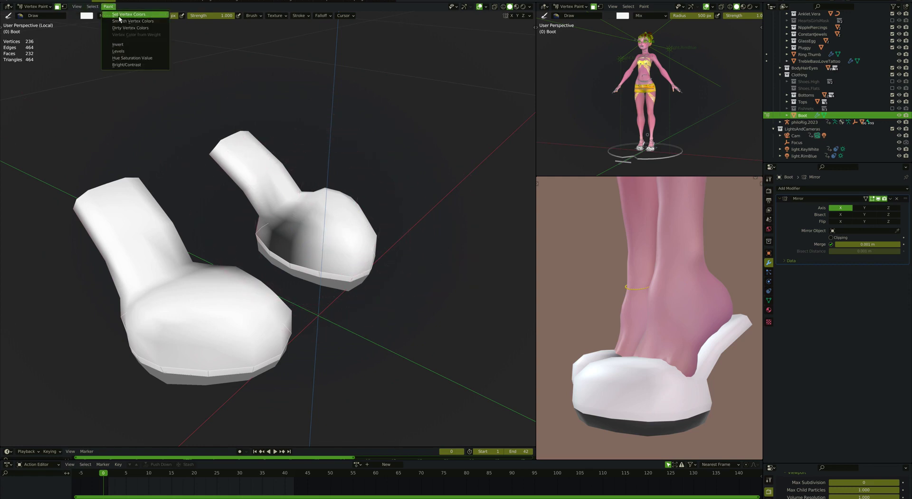
{"action": "left_click", "coordinate": [152, 21]}
{"action": "left_click", "coordinate": [111, 16]}
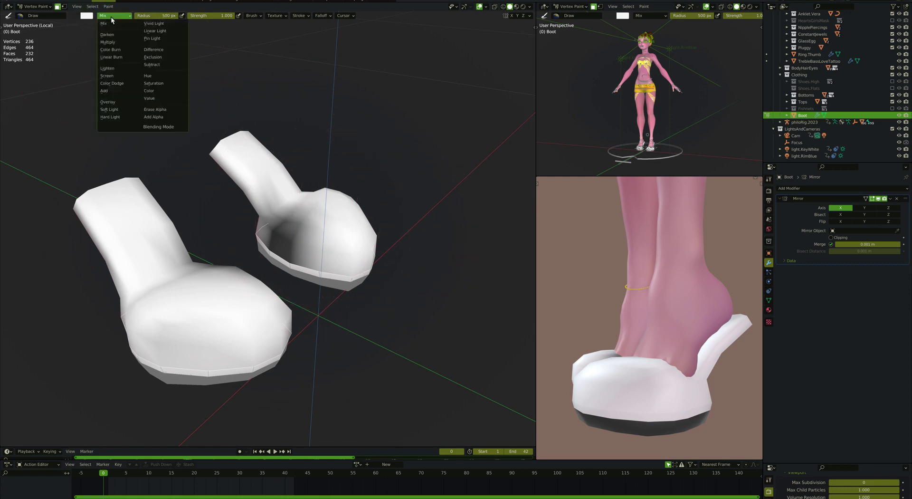
{"action": "left_click", "coordinate": [110, 16]}
{"action": "left_click", "coordinate": [108, 6]}
{"action": "left_click", "coordinate": [127, 28]}
{"action": "middle_click_drag", "start_coordinate": [238, 190], "coordinate": [390, 281]}
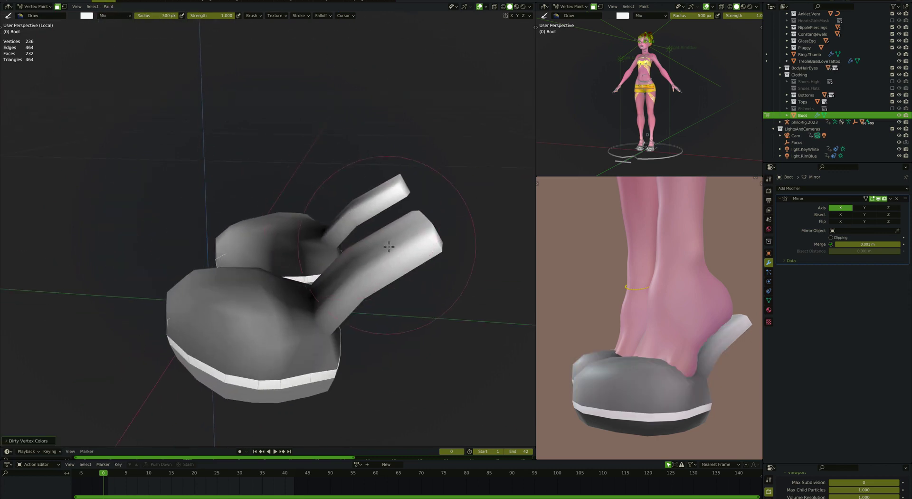
{"action": "key", "text": "ctrl+z"}
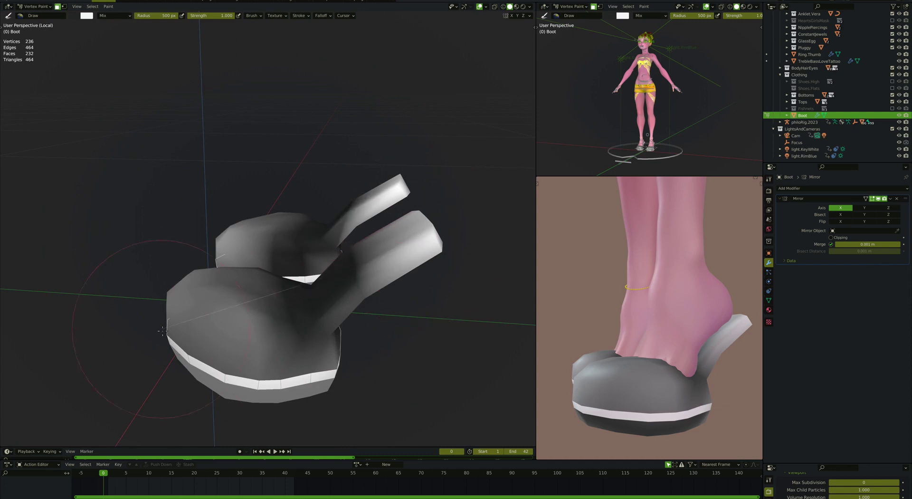
{"action": "middle_click_drag", "start_coordinate": [303, 311], "coordinate": [245, 300]}
{"action": "middle_click_drag", "start_coordinate": [309, 301], "coordinate": [372, 267]}
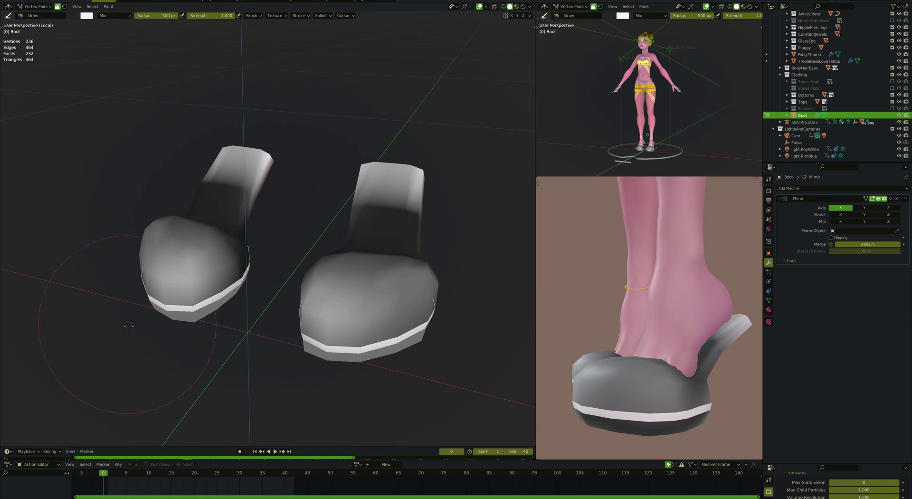
{"action": "left_click", "coordinate": [48, 9]}
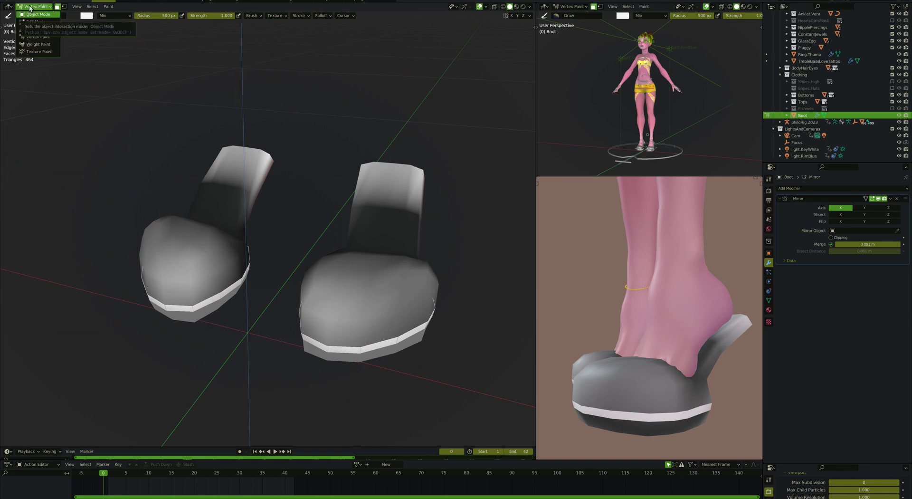
{"action": "key", "text": "n"}
{"action": "left_click", "coordinate": [532, 47]}
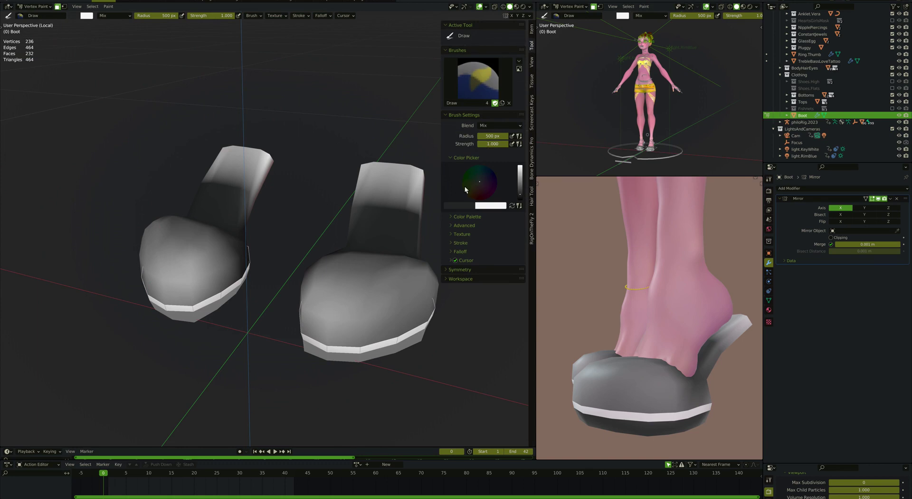
{"action": "left_click", "coordinate": [451, 251]}
{"action": "left_click", "coordinate": [451, 252]}
{"action": "left_click", "coordinate": [520, 62]}
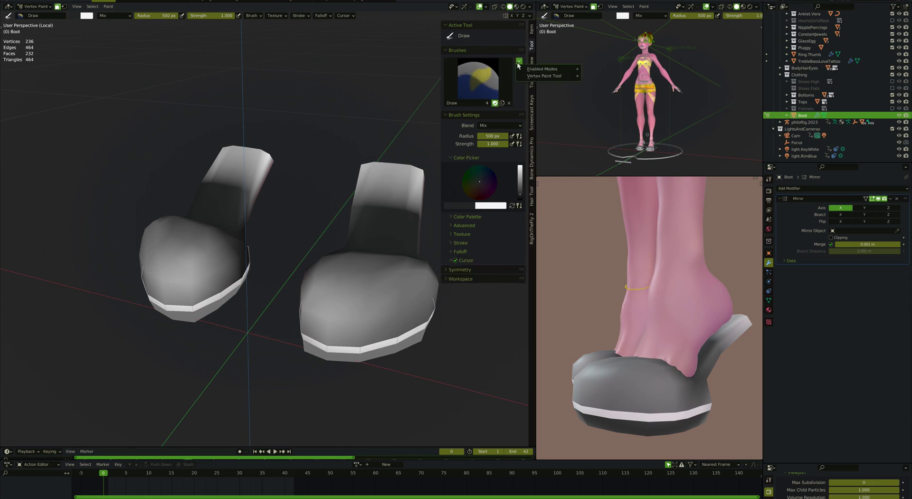
{"action": "mouse_move", "coordinate": [546, 76]}
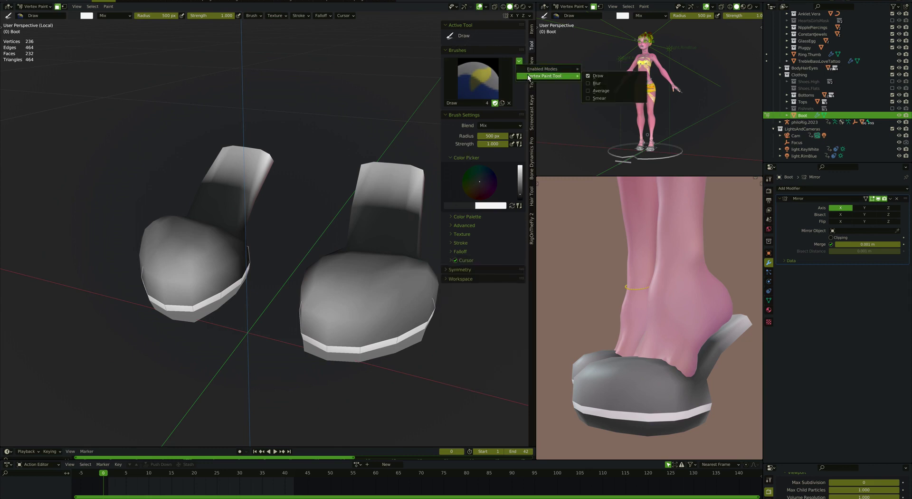
Close the side panel and switch from the Blur brush back to the Draw brush.
{"action": "key", "text": "n"}
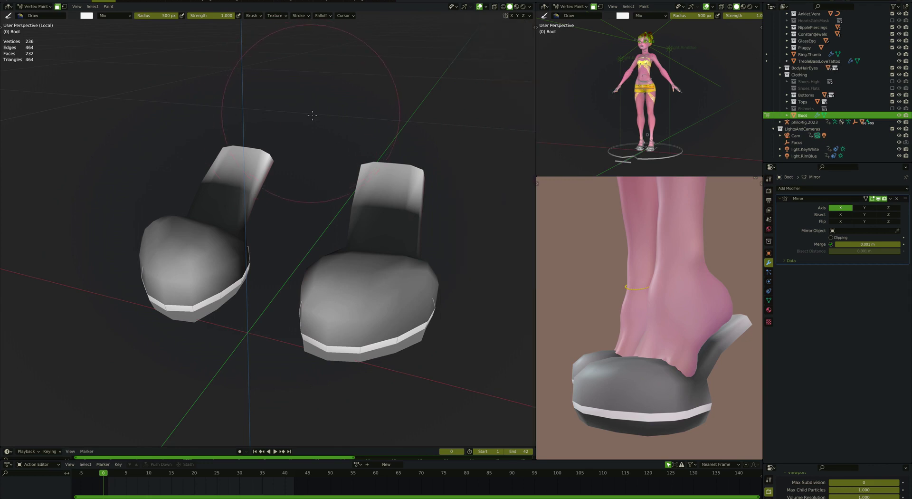
{"action": "key", "text": "shift+space"}
{"action": "left_click", "coordinate": [295, 124]}
{"action": "key", "text": "shift+space"}
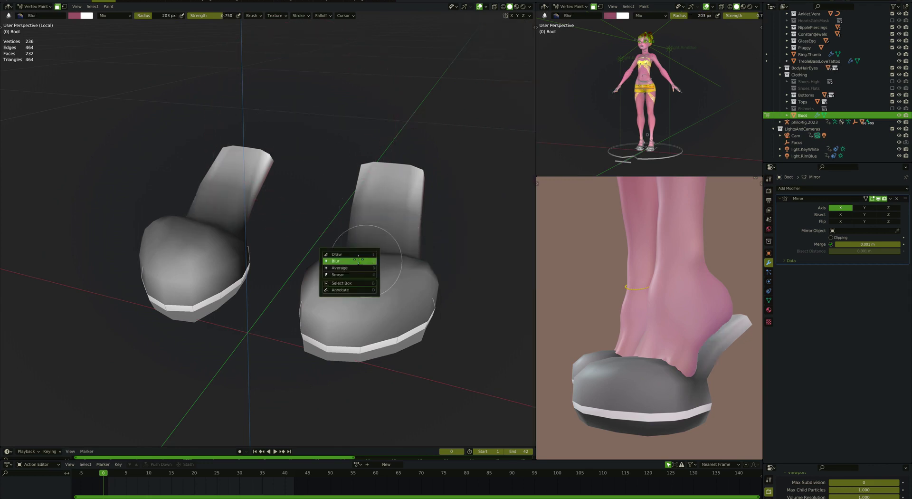
{"action": "left_click", "coordinate": [330, 257]}
Set the brush strength to 0.5.
{"action": "right_click", "coordinate": [326, 301]}
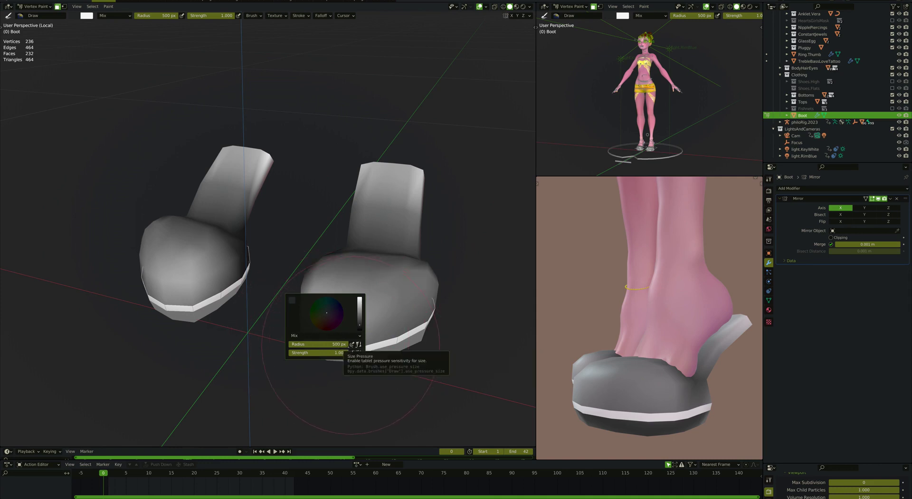
{"action": "left_click_drag", "start_coordinate": [349, 352], "coordinate": [331, 352]}
{"action": "left_click", "coordinate": [330, 352]}
{"action": "type", "text": "0.5"}
{"action": "key", "text": "Return"}
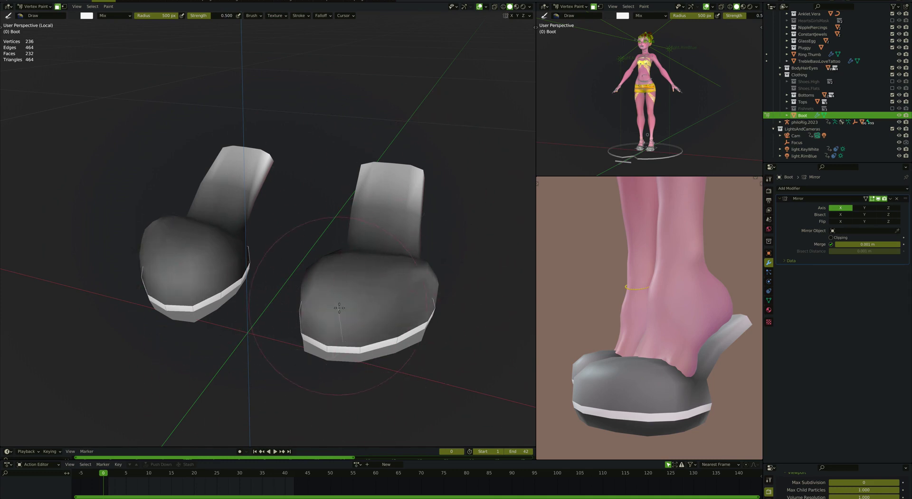
Paint dark grey strokes over both boots, switching to Line stroke.
{"action": "left_click_drag", "start_coordinate": [340, 308], "coordinate": [362, 106]}
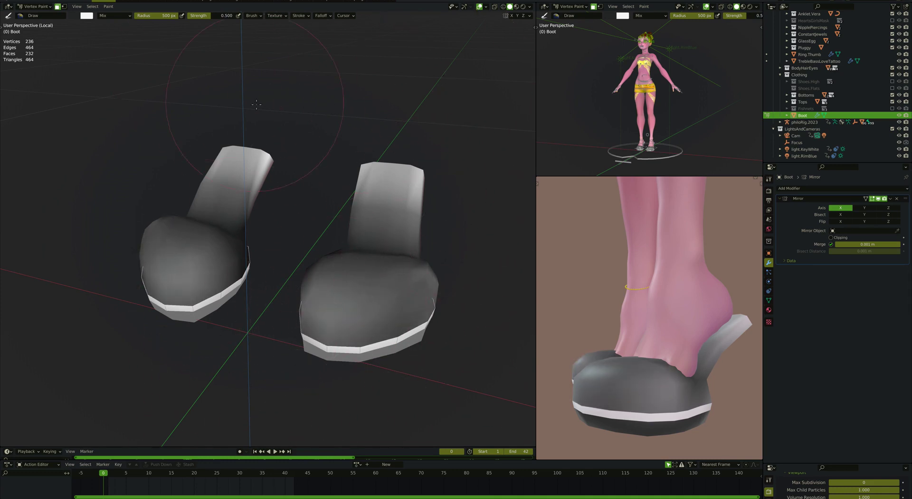
{"action": "key", "text": "e"}
{"action": "left_click_drag", "start_coordinate": [387, 180], "coordinate": [402, 243]}
{"action": "left_click_drag", "start_coordinate": [342, 181], "coordinate": [361, 190]}
{"action": "left_click_drag", "start_coordinate": [333, 266], "coordinate": [409, 332]}
{"action": "left_click_drag", "start_coordinate": [440, 243], "coordinate": [433, 146]}
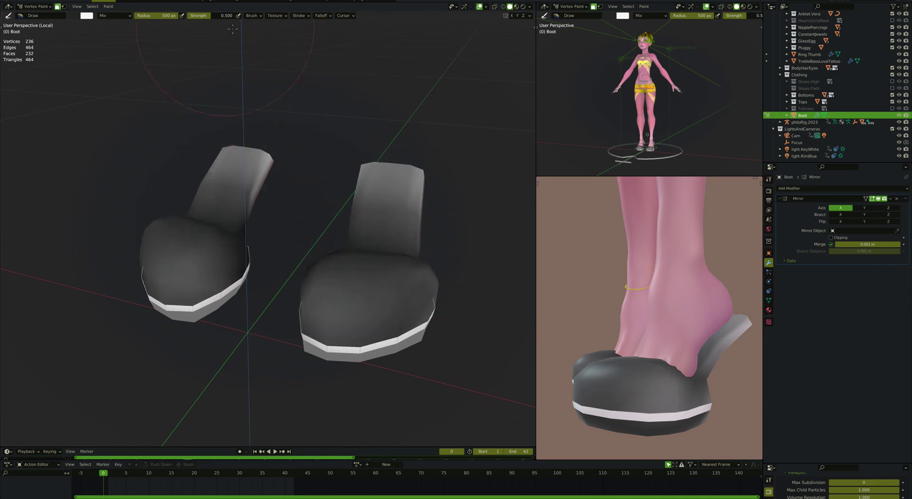
Change the stroke method and keep darkening both boots from the tops down, including the shafts.
{"action": "left_click", "coordinate": [259, 16]}
{"action": "mouse_move", "coordinate": [299, 15]}
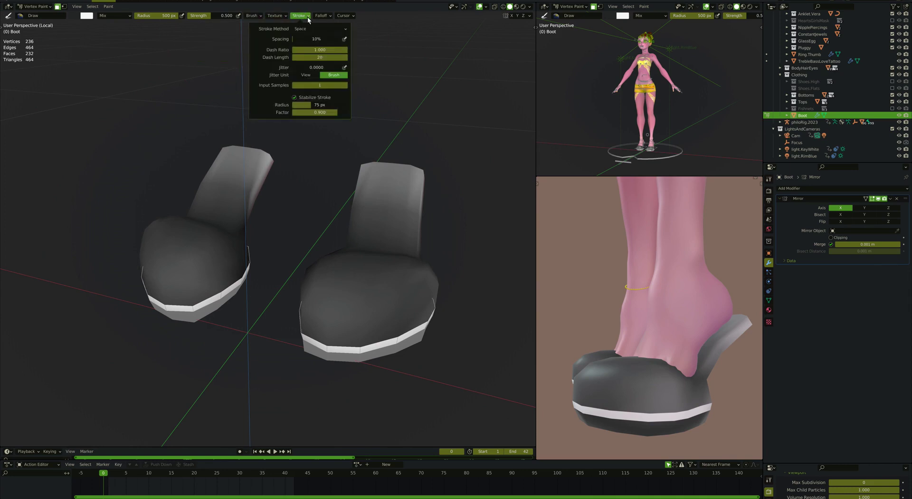
{"action": "left_click", "coordinate": [311, 28]}
{"action": "left_click", "coordinate": [319, 50]}
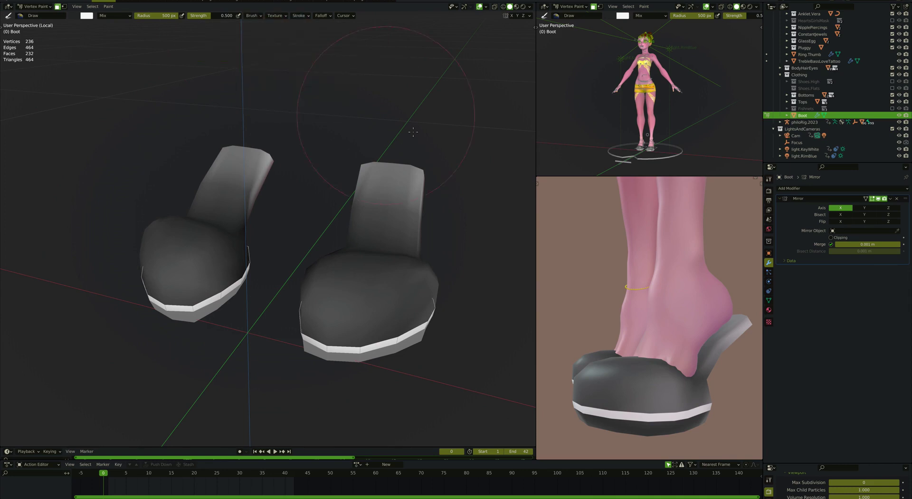
{"action": "left_click_drag", "start_coordinate": [413, 132], "coordinate": [370, 295]}
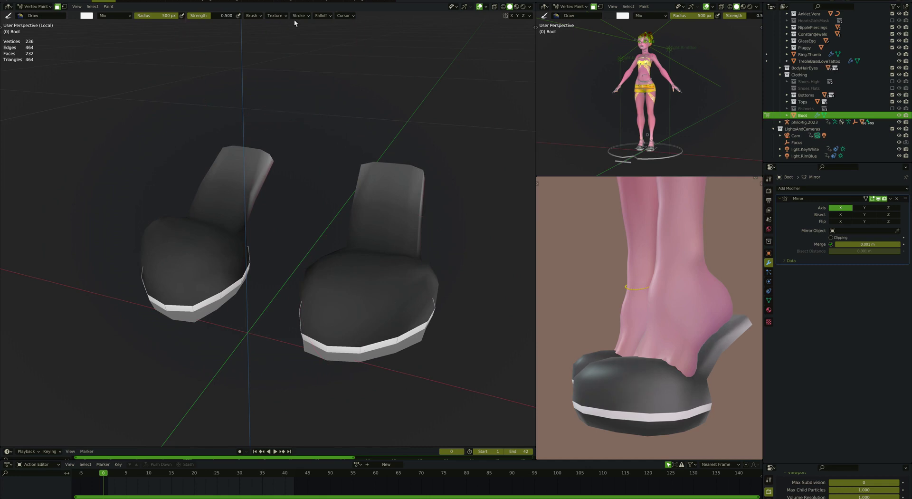
{"action": "left_click", "coordinate": [299, 16]}
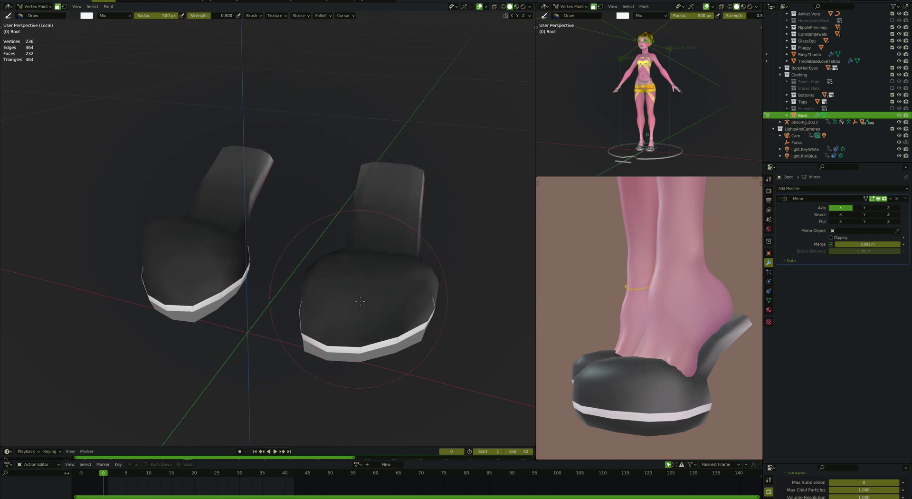
{"action": "middle_click_drag", "start_coordinate": [247, 214], "coordinate": [222, 165]}
{"action": "left_click_drag", "start_coordinate": [222, 164], "coordinate": [221, 147]}
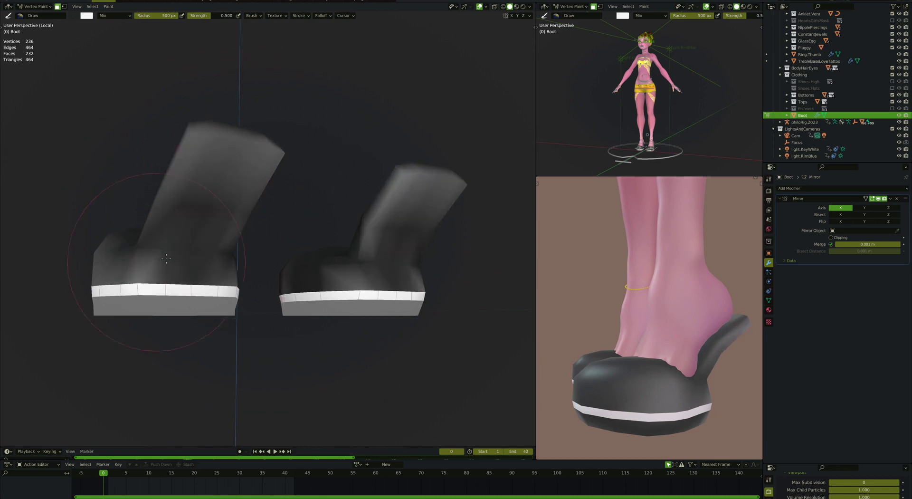
{"action": "middle_click_drag", "start_coordinate": [221, 147], "coordinate": [289, 291]}
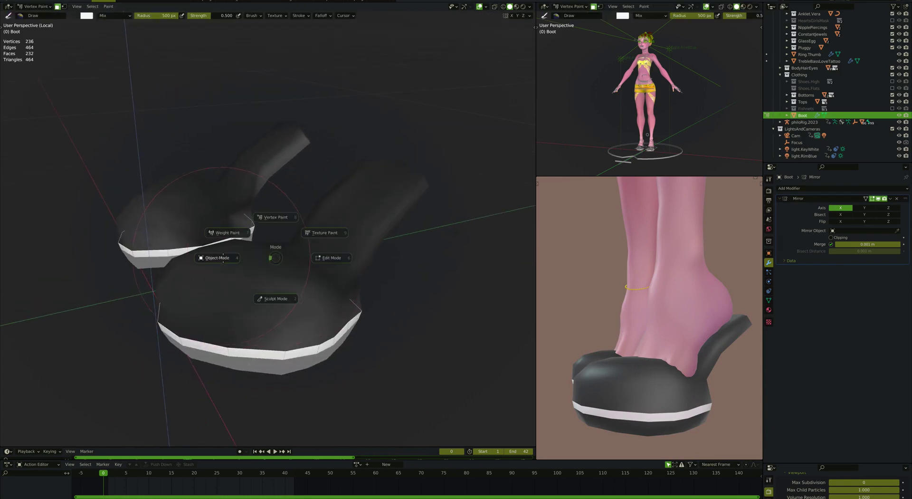
Select a strip of faces and extrude it along the normals to raise the shaft.
{"action": "mouse_move", "coordinate": [264, 289]}
{"action": "middle_mouse_down"}
{"action": "mouse_move", "coordinate": [251, 280]}
{"action": "mouse_move", "coordinate": [259, 275]}
{"action": "middle_mouse_up"}
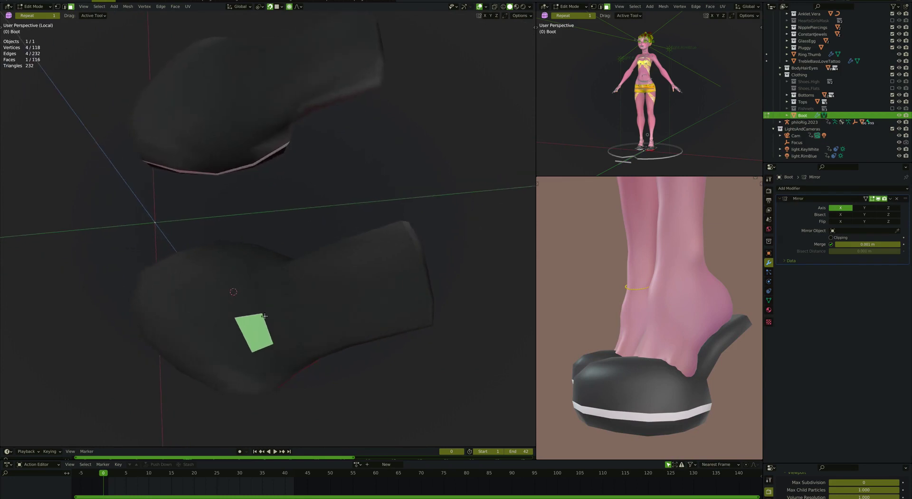
{"action": "left_click", "coordinate": [237, 263], "text": "ctrl"}
{"action": "middle_click_drag", "start_coordinate": [286, 351], "coordinate": [285, 302]}
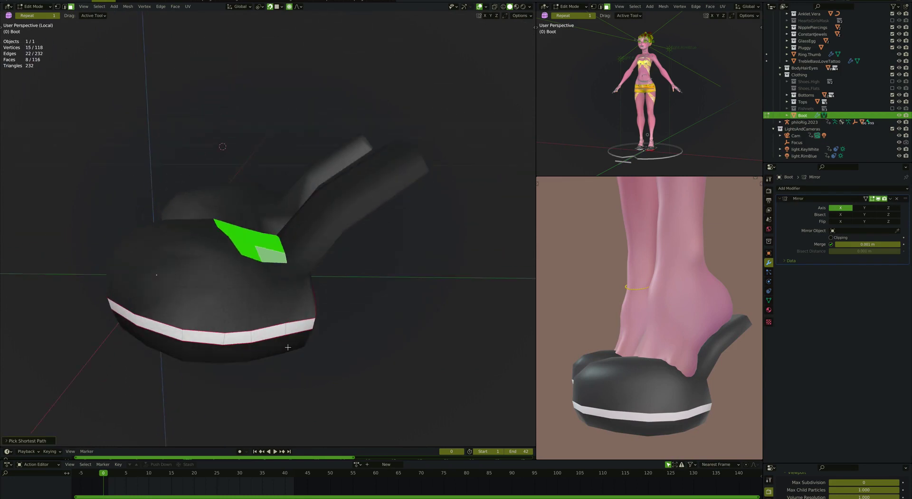
{"action": "key", "text": "e"}
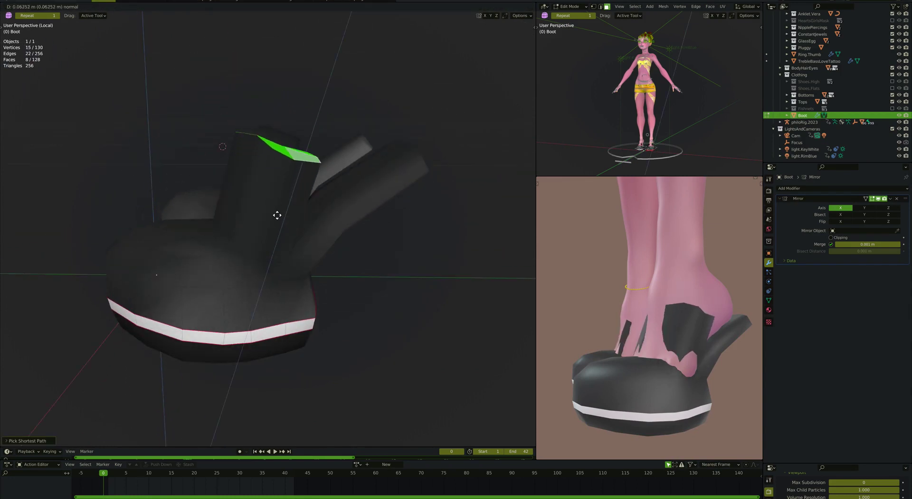
{"action": "left_click", "coordinate": [286, 173]}
Switch to edge select and pick a shortest-path strip of faces on the shaft.
{"action": "middle_click_drag", "start_coordinate": [291, 155], "coordinate": [291, 157]}
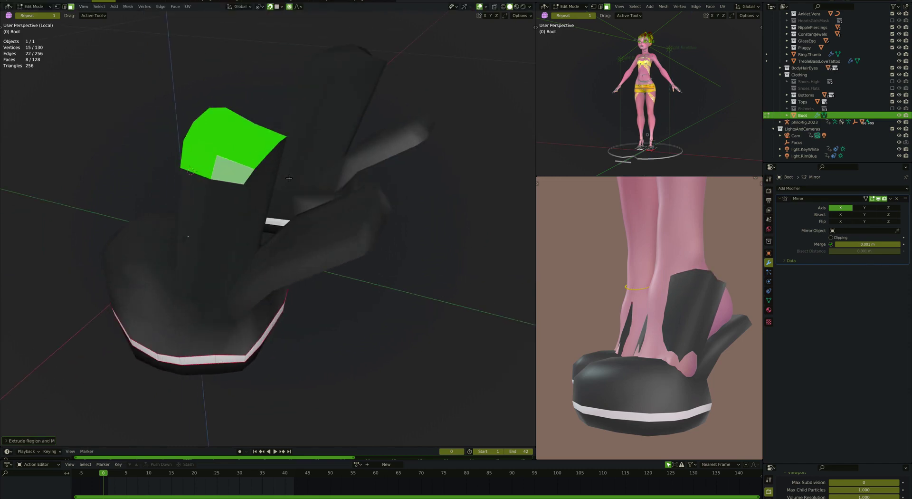
{"action": "middle_click_drag", "start_coordinate": [289, 178], "coordinate": [243, 235]}
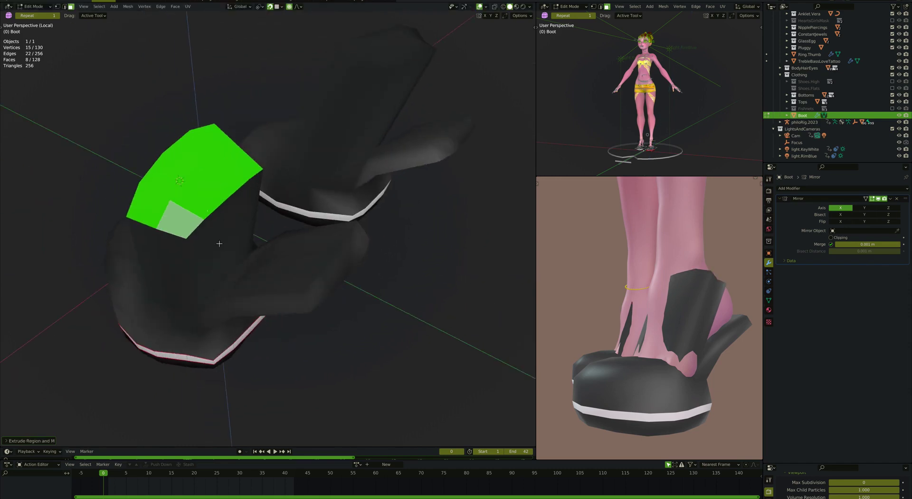
{"action": "key", "text": "2"}
{"action": "left_click", "coordinate": [242, 235]}
{"action": "left_click", "coordinate": [242, 194], "text": "ctrl"}
{"action": "middle_click_drag", "start_coordinate": [242, 195], "coordinate": [286, 254]}
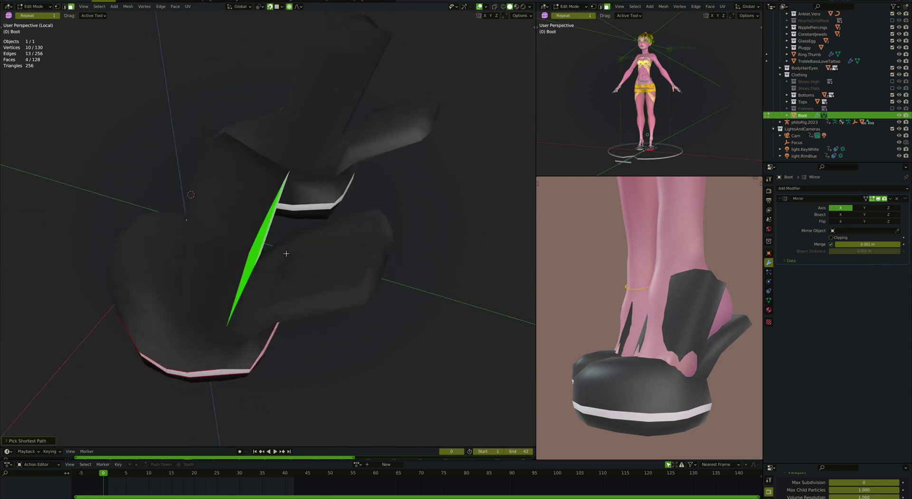
Delete the chosen shaft faces and inspect the resulting opening.
{"action": "key", "text": "Delete"}
{"action": "middle_click_drag", "start_coordinate": [265, 298], "coordinate": [332, 247]}
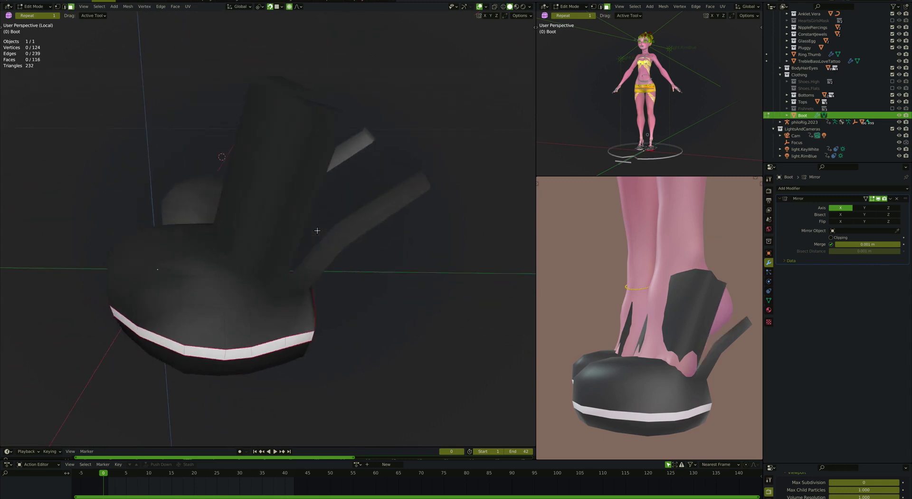
{"action": "middle_click_drag", "start_coordinate": [618, 309], "coordinate": [676, 333]}
{"action": "middle_click_drag", "start_coordinate": [204, 219], "coordinate": [340, 261]}
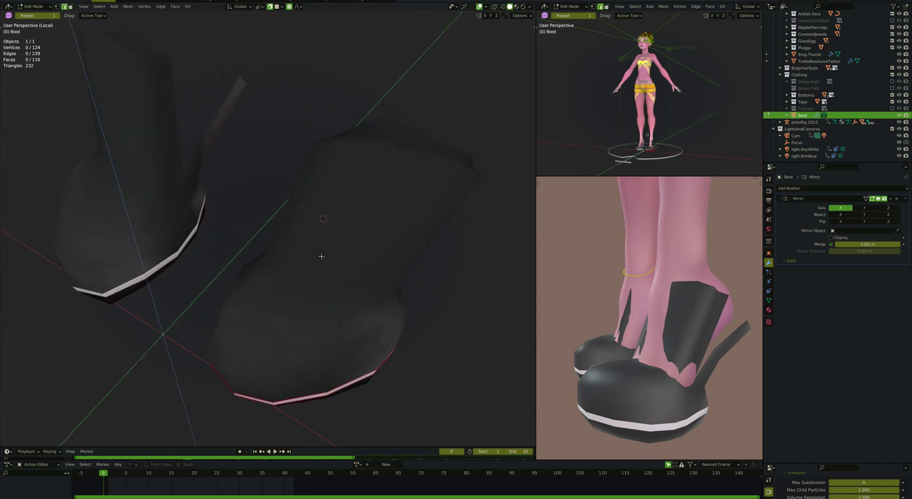
Move a shaft edge with smooth proportional falloff to start reshaping the boot's upper.
{"action": "left_click", "coordinate": [339, 263]}
{"action": "key", "text": "g"}
{"action": "scroll", "coordinate": [344, 266], "scroll_direction": "up", "scroll_amount": 6}
{"action": "left_click", "coordinate": [329, 273]}
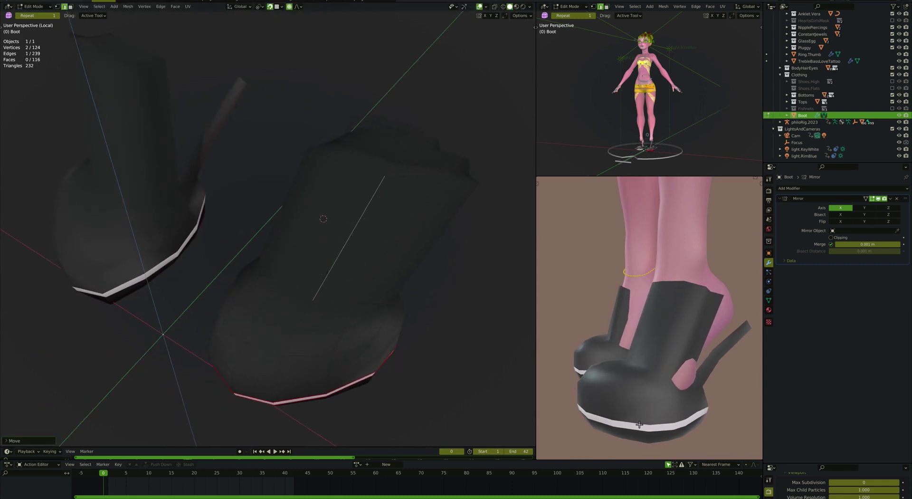
{"action": "middle_click_drag", "start_coordinate": [635, 349], "coordinate": [617, 309]}
{"action": "mouse_move", "coordinate": [332, 266]}
{"action": "middle_mouse_down"}
{"action": "mouse_move", "coordinate": [435, 270]}
{"action": "mouse_move", "coordinate": [373, 201]}
{"action": "middle_mouse_up"}
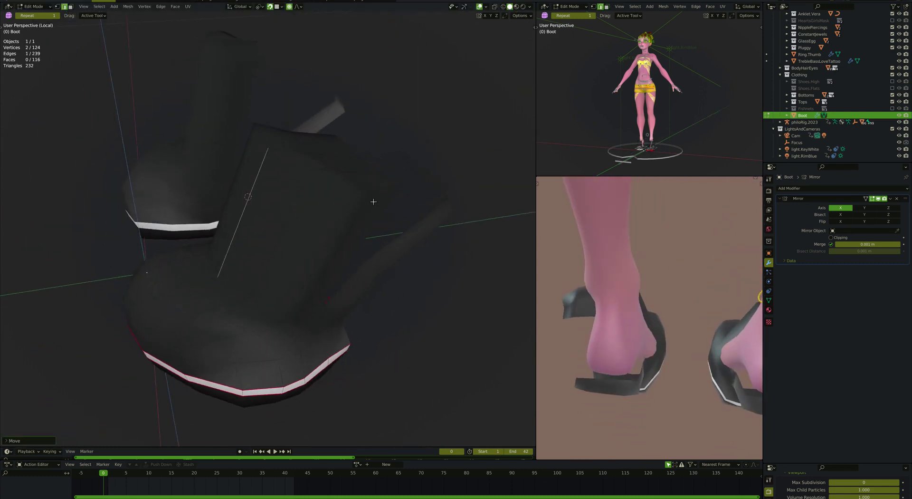
{"action": "middle_click_drag", "start_coordinate": [376, 244], "coordinate": [328, 199]}
Pull the shaft edge along X twice with proportional editing so the upper hugs the leg.
{"action": "key", "text": "g"}
{"action": "key", "text": "x"}
{"action": "left_click", "coordinate": [328, 199]}
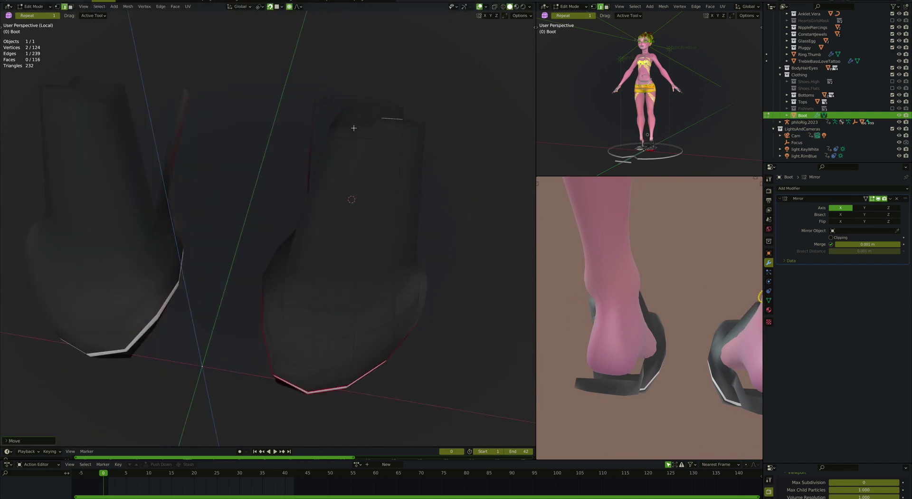
{"action": "key", "text": "g"}
{"action": "key", "text": "x"}
{"action": "left_click", "coordinate": [317, 140]}
Add an edge loop around the shaft and shrink it inward with smooth falloff.
{"action": "mouse_move", "coordinate": [637, 313]}
{"action": "middle_mouse_down"}
{"action": "mouse_move", "coordinate": [658, 341]}
{"action": "mouse_move", "coordinate": [646, 339]}
{"action": "middle_mouse_up"}
{"action": "scroll", "coordinate": [658, 341], "scroll_direction": "up", "scroll_amount": 2}
{"action": "scroll", "coordinate": [658, 340], "scroll_direction": "up", "scroll_amount": 2}
{"action": "mouse_move", "coordinate": [333, 214]}
{"action": "middle_mouse_down"}
{"action": "mouse_move", "coordinate": [314, 204]}
{"action": "mouse_move", "coordinate": [309, 219]}
{"action": "mouse_move", "coordinate": [535, 300]}
{"action": "mouse_move", "coordinate": [266, 228]}
{"action": "middle_mouse_up"}
{"action": "key", "text": "ctrl+r"}
{"action": "left_click", "coordinate": [309, 218]}
{"action": "key", "text": "alt+s"}
{"action": "scroll", "coordinate": [309, 248], "scroll_direction": "up", "scroll_amount": 3}
{"action": "left_click", "coordinate": [308, 248]}
Cut another edge loop into the boot and clear the selection.
{"action": "key", "text": "ctrl+r"}
{"action": "left_click", "coordinate": [255, 237]}
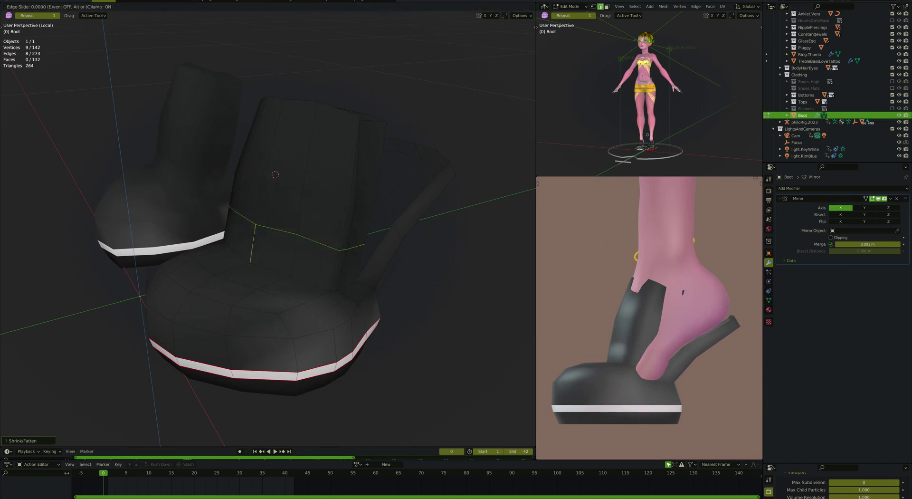
{"action": "middle_click_drag", "start_coordinate": [358, 287], "coordinate": [304, 274]}
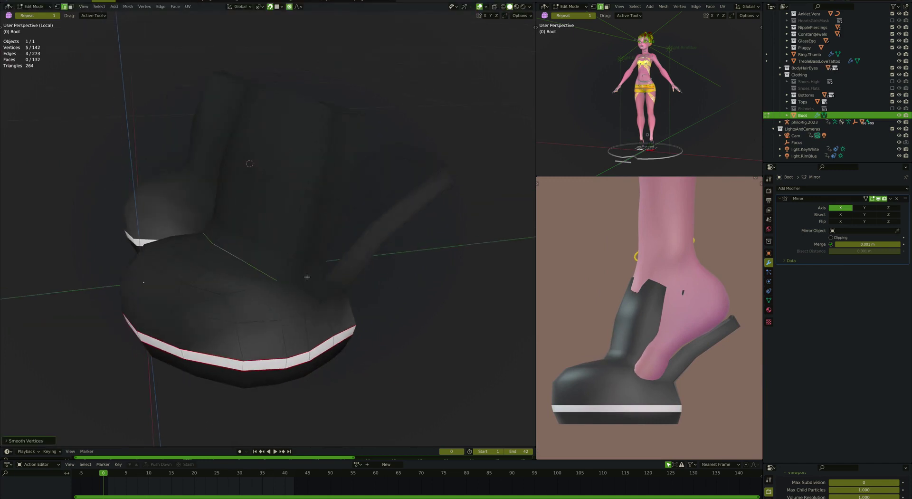
{"action": "key", "text": "alt+a"}
{"action": "middle_click_drag", "start_coordinate": [366, 271], "coordinate": [266, 263]}
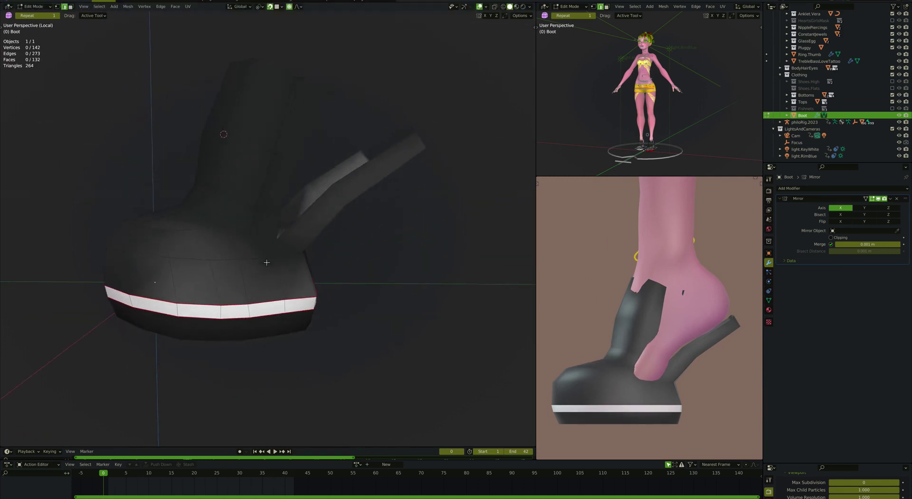
Raise the shaft's top loop with proportional moves.
{"action": "left_click", "coordinate": [281, 151]}
{"action": "key", "text": "g"}
{"action": "left_click", "coordinate": [247, 176]}
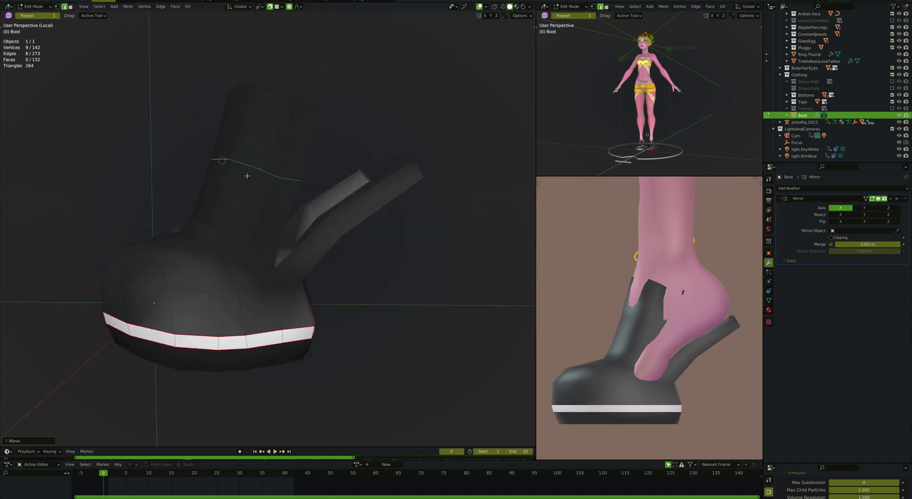
{"action": "middle_click_drag", "start_coordinate": [247, 176], "coordinate": [247, 175]}
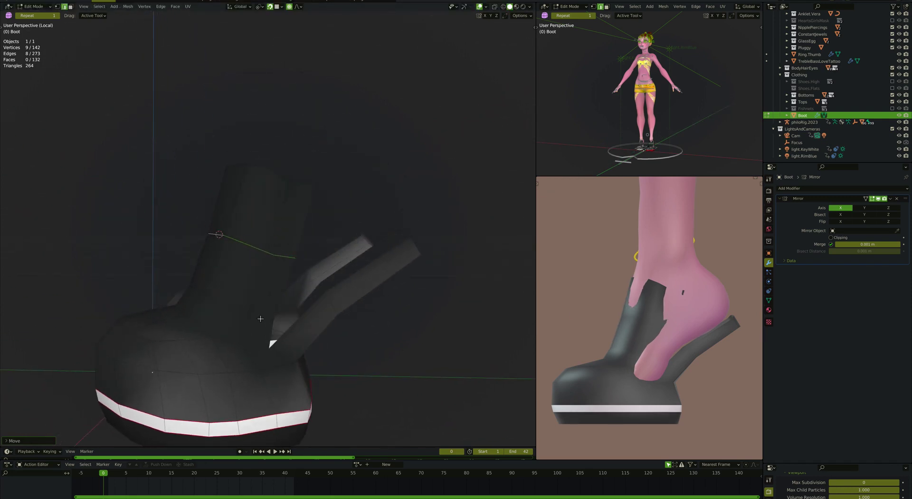
{"action": "key", "text": "g"}
{"action": "mouse_move", "coordinate": [261, 318]}
{"action": "middle_mouse_down"}
{"action": "mouse_move", "coordinate": [226, 295]}
{"action": "mouse_move", "coordinate": [324, 288]}
{"action": "mouse_move", "coordinate": [267, 243]}
{"action": "middle_mouse_up"}
Slide the new loop along the boot surface into position.
{"action": "key", "text": "g"}
{"action": "left_click", "coordinate": [226, 294]}
{"action": "left_click", "coordinate": [323, 279]}
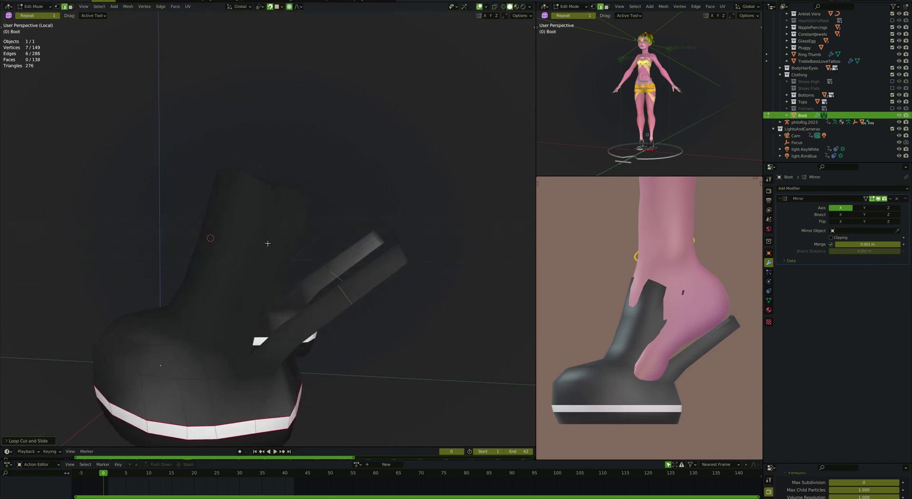
Fill the gaps at the heel with new faces.
{"action": "key", "text": "f"}
{"action": "key", "text": "f"}
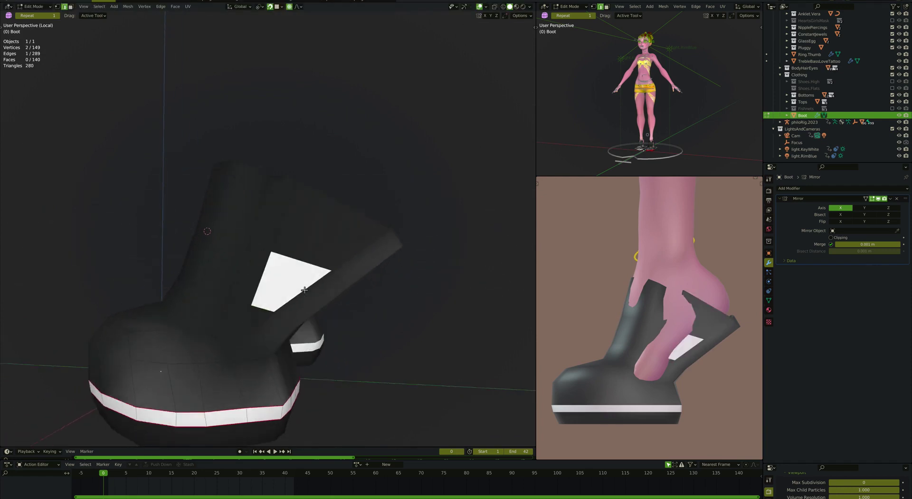
{"action": "mouse_move", "coordinate": [333, 281]}
{"action": "middle_mouse_down"}
{"action": "mouse_move", "coordinate": [305, 290]}
{"action": "mouse_move", "coordinate": [187, 267]}
{"action": "mouse_move", "coordinate": [223, 288]}
{"action": "middle_mouse_up"}
{"action": "scroll", "coordinate": [304, 289], "scroll_direction": "down", "scroll_amount": 3}
{"action": "key", "text": "f"}
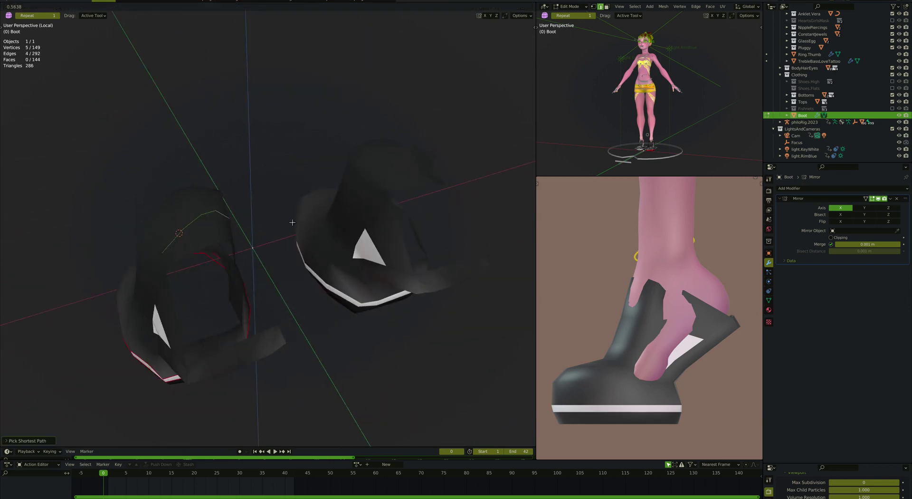
Move the edge path around the opening along Y with smooth proportional falloff.
{"action": "mouse_move", "coordinate": [292, 222]}
{"action": "middle_mouse_down"}
{"action": "mouse_move", "coordinate": [305, 278]}
{"action": "mouse_move", "coordinate": [255, 239]}
{"action": "middle_mouse_up"}
{"action": "key", "text": "ctrl+KP_Add"}
{"action": "key", "text": "ctrl+KP_Add"}
{"action": "scroll", "coordinate": [305, 277], "scroll_direction": "up", "scroll_amount": 2}
{"action": "left_click", "coordinate": [254, 239], "text": "ctrl"}
{"action": "key", "text": "g"}
{"action": "key", "text": "y"}
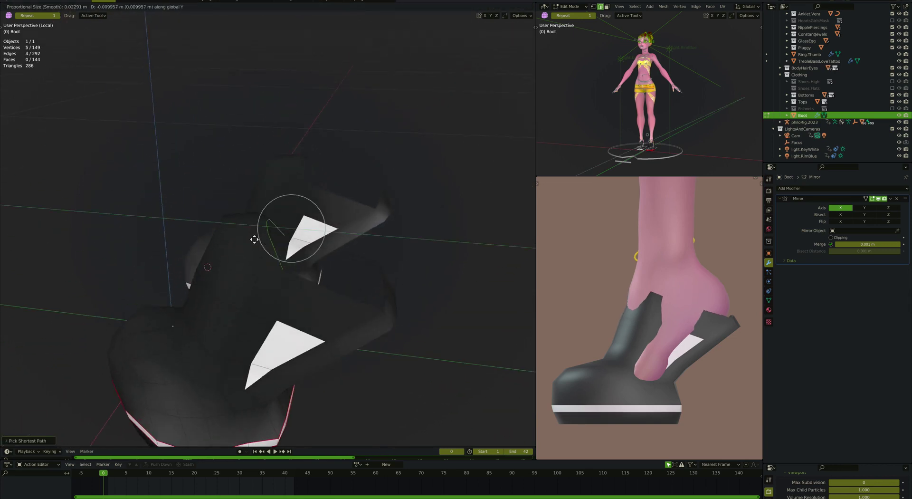
{"action": "scroll", "coordinate": [242, 238], "scroll_direction": "down", "scroll_amount": 5}
{"action": "scroll", "coordinate": [236, 238], "scroll_direction": "down", "scroll_amount": 4}
{"action": "left_click", "coordinate": [234, 238]}
In Right view, extrude the shaft's top loop upward to a taller height.
{"action": "key", "text": "KP_3"}
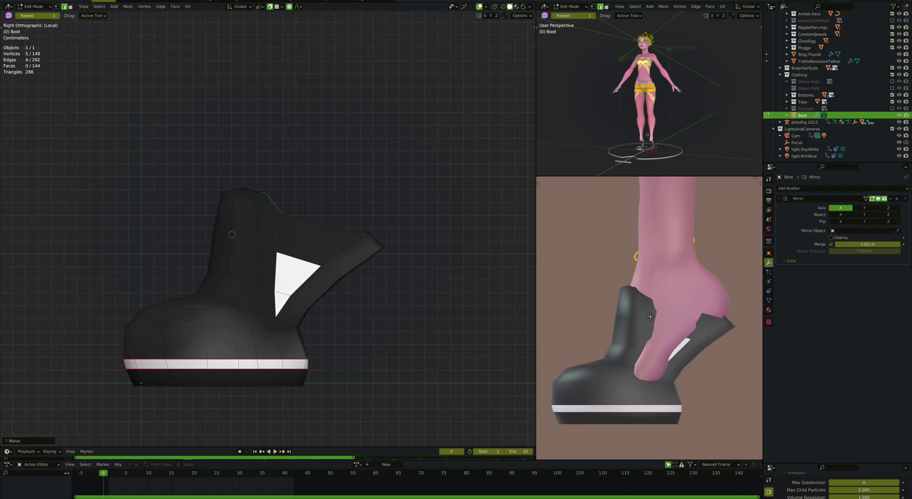
{"action": "middle_click_drag", "start_coordinate": [262, 218], "coordinate": [261, 214]}
{"action": "key", "text": "KP_3"}
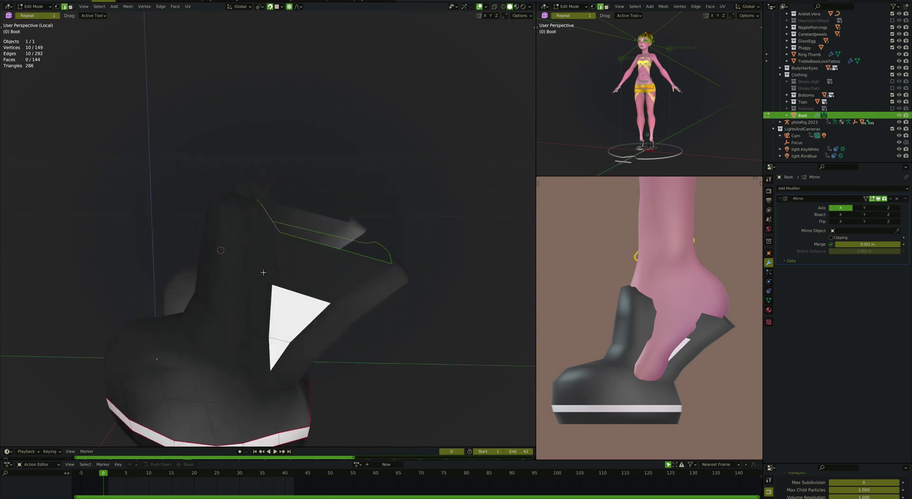
{"action": "key", "text": "e"}
{"action": "key", "text": "g"}
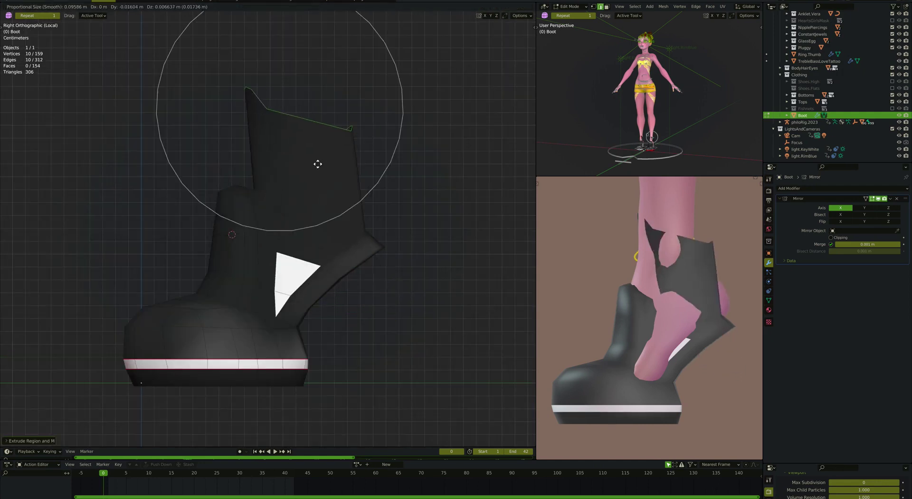
{"action": "left_click", "coordinate": [306, 159]}
{"action": "mouse_move", "coordinate": [306, 147]}
{"action": "middle_mouse_down"}
{"action": "mouse_move", "coordinate": [304, 251]}
{"action": "mouse_move", "coordinate": [266, 266]}
{"action": "mouse_move", "coordinate": [266, 252]}
{"action": "mouse_move", "coordinate": [294, 233]}
{"action": "mouse_move", "coordinate": [307, 179]}
{"action": "middle_mouse_up"}
Nudge a single shaft vertex with smooth falloff.
{"action": "left_click", "coordinate": [210, 271]}
{"action": "key", "text": "g"}
{"action": "left_click", "coordinate": [244, 266]}
Add a loop cut to the shaft and shrink the opening with Alt+S.
{"action": "key", "text": "ctrl+r"}
{"action": "left_click", "coordinate": [304, 229]}
{"action": "left_click", "coordinate": [305, 230]}
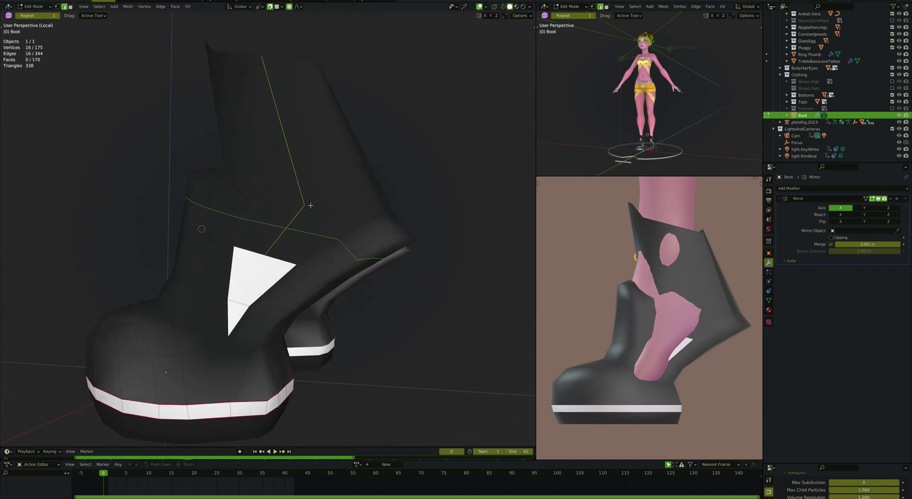
{"action": "key", "text": "alt+s"}
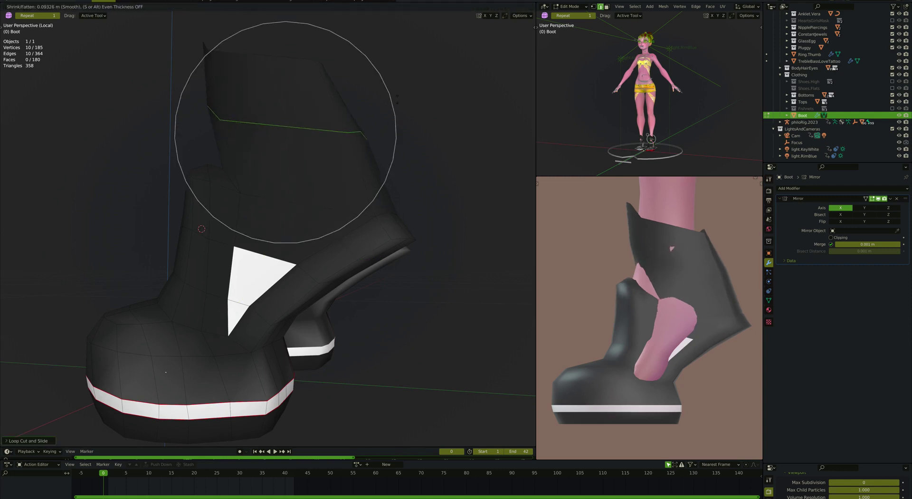
{"action": "left_click", "coordinate": [351, 156]}
Select the connected boot piece with L, then clear the selection.
{"action": "mouse_move", "coordinate": [350, 156]}
{"action": "middle_mouse_down"}
{"action": "mouse_move", "coordinate": [355, 225]}
{"action": "mouse_move", "coordinate": [312, 230]}
{"action": "middle_mouse_up"}
{"action": "left_click", "coordinate": [311, 240], "text": "alt"}
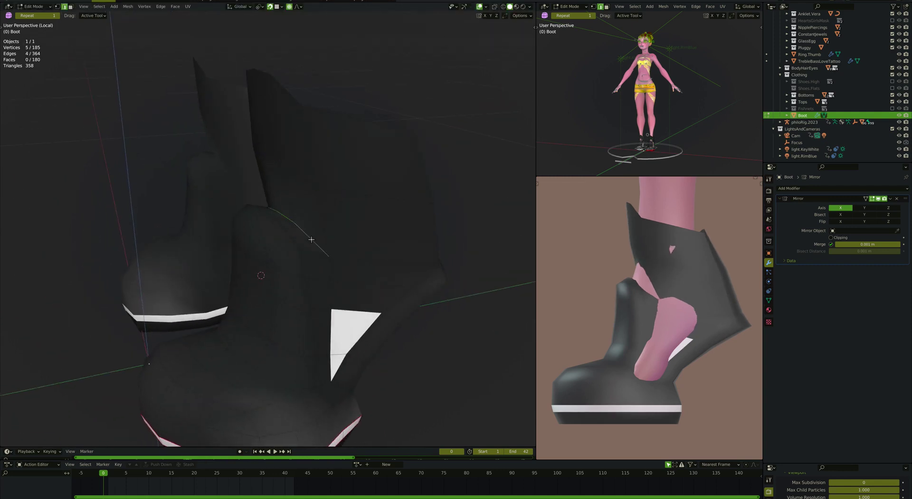
{"action": "key", "text": "l"}
{"action": "key", "text": "alt+a"}
{"action": "middle_click_drag", "start_coordinate": [389, 234], "coordinate": [217, 123]}
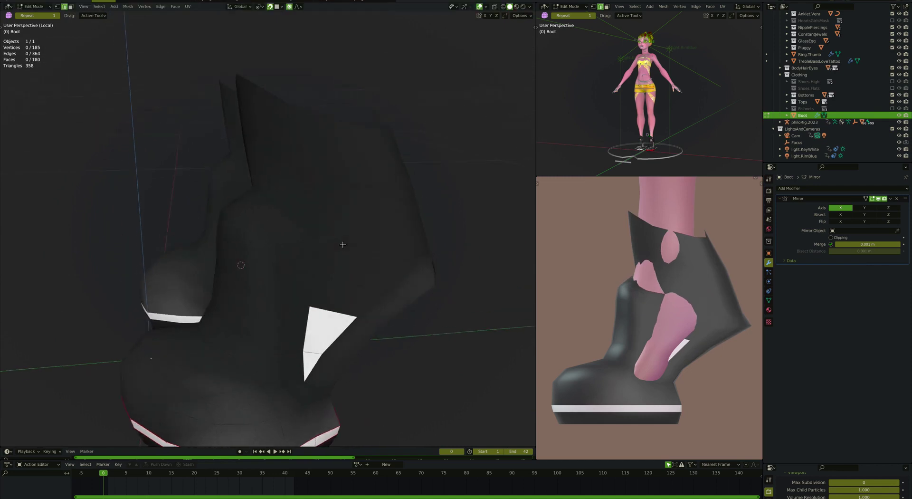
{"action": "middle_click_drag", "start_coordinate": [608, 296], "coordinate": [615, 302]}
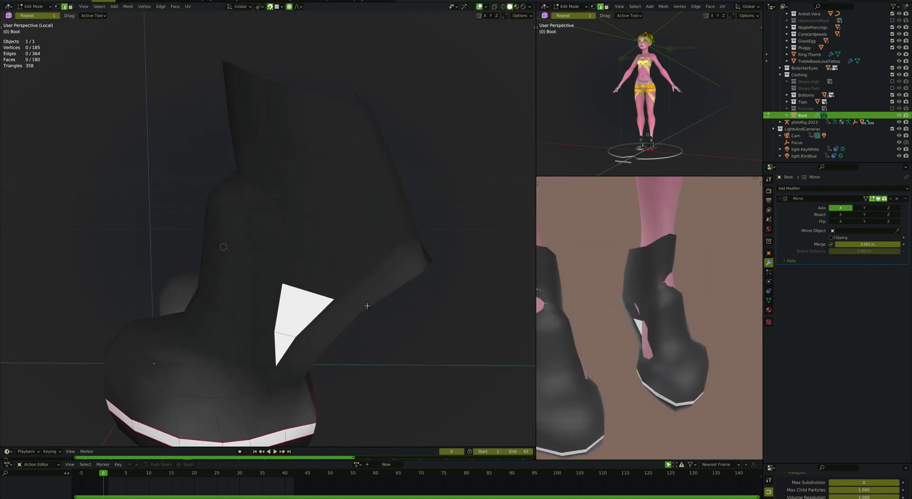
{"action": "middle_click_drag", "start_coordinate": [285, 266], "coordinate": [293, 260]}
In face mode, move a face on the boot's side along X with proportional falloff.
{"action": "key", "text": "3"}
{"action": "left_click", "coordinate": [293, 260]}
{"action": "key", "text": "g"}
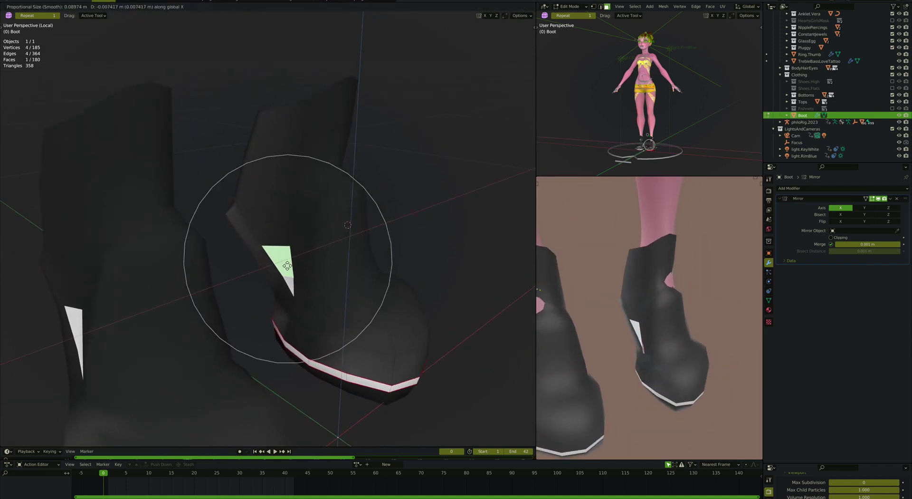
{"action": "key", "text": "Escape"}
{"action": "key", "text": "g"}
{"action": "key", "text": "x"}
{"action": "middle_click_drag", "start_coordinate": [281, 315], "coordinate": [375, 333]}
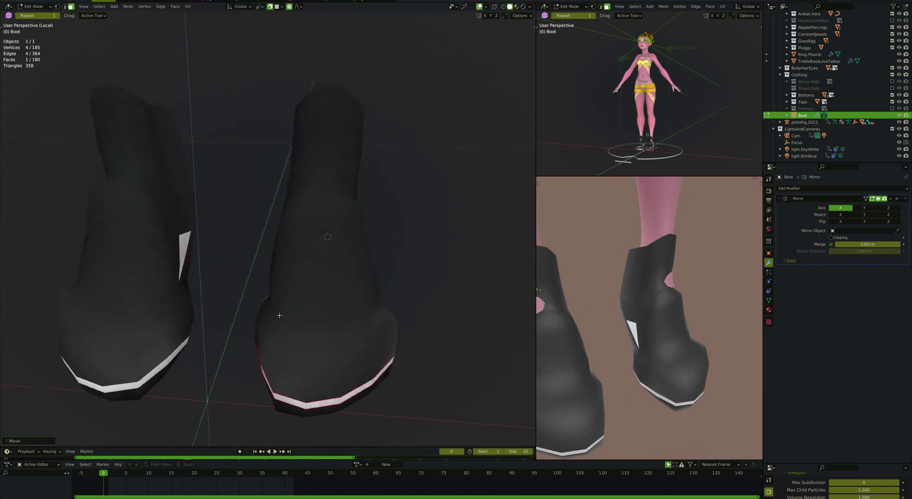
{"action": "left_click", "coordinate": [375, 333]}
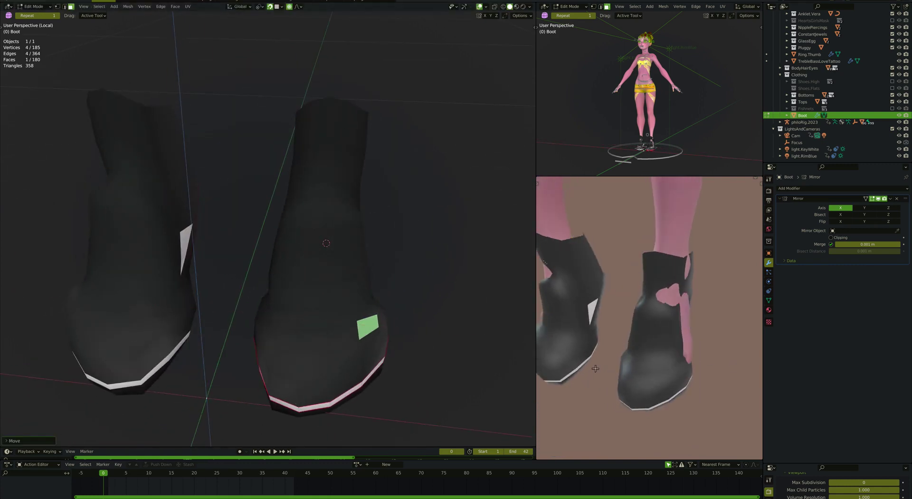
Raise the side face and lower the top face to reshape the boot.
{"action": "middle_click_drag", "start_coordinate": [375, 333], "coordinate": [343, 292]}
{"action": "key", "text": "g"}
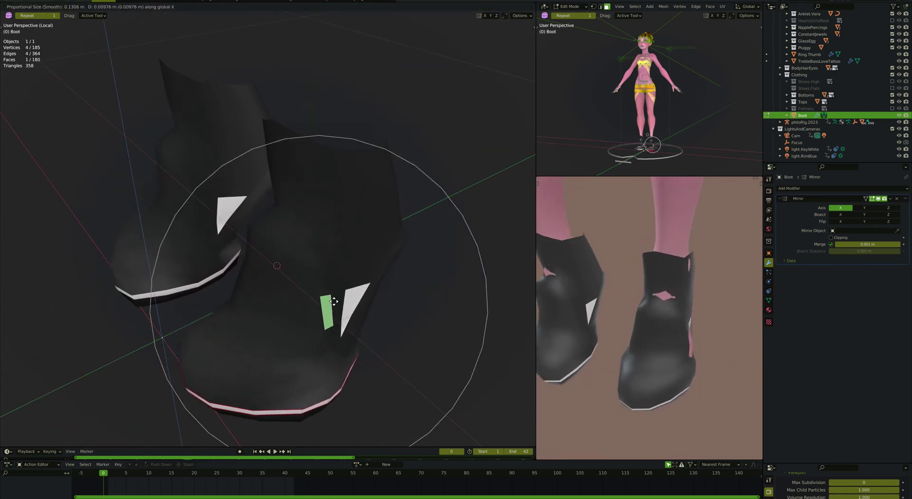
{"action": "left_click", "coordinate": [343, 300]}
{"action": "left_click", "coordinate": [366, 174]}
{"action": "key", "text": "g"}
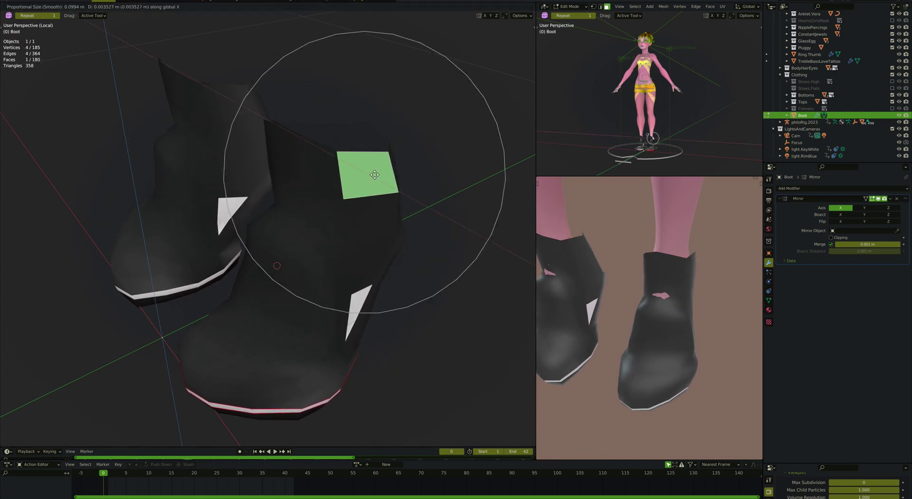
{"action": "left_click", "coordinate": [366, 193]}
Add another edge loop and move it along X with proportional editing.
{"action": "key", "text": "ctrl+r"}
{"action": "left_click", "coordinate": [366, 178]}
{"action": "left_click", "coordinate": [365, 178]}
{"action": "middle_click_drag", "start_coordinate": [366, 178], "coordinate": [301, 163]}
{"action": "key", "text": "g"}
{"action": "key", "text": "x"}
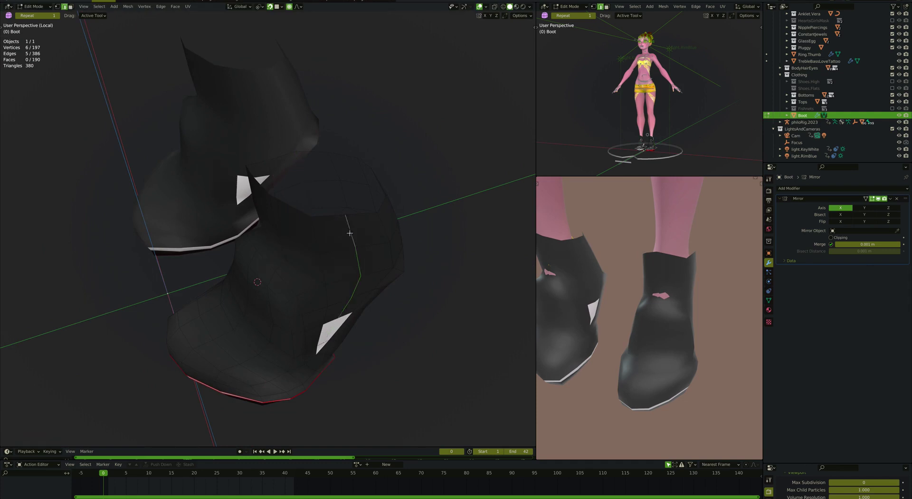
{"action": "left_click", "coordinate": [349, 232]}
{"action": "middle_click_drag", "start_coordinate": [350, 232], "coordinate": [161, 252]}
Select an underside face and all similar sole faces via Select Similar.
{"action": "key", "text": "3"}
{"action": "left_click", "coordinate": [161, 252]}
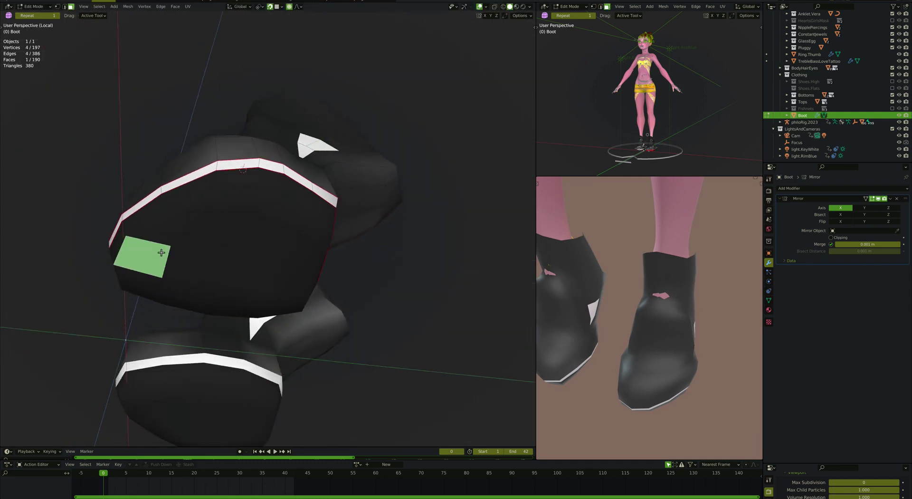
{"action": "left_click", "coordinate": [100, 6]}
{"action": "left_click", "coordinate": [181, 126]}
In Right view, move the sole faces along Z with proportional falloff.
{"action": "key", "text": "KP_3"}
{"action": "key", "text": "g"}
{"action": "key", "text": "z"}
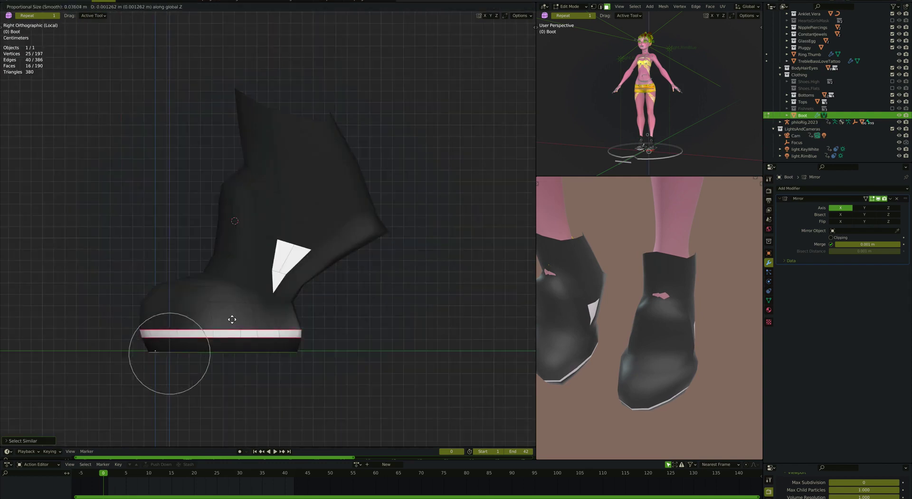
{"action": "left_click", "coordinate": [233, 317]}
{"action": "mouse_move", "coordinate": [233, 317]}
{"action": "middle_mouse_down"}
{"action": "mouse_move", "coordinate": [293, 412]}
{"action": "mouse_move", "coordinate": [334, 412]}
{"action": "middle_mouse_up"}
Scale the bottom faces and shift the sole along Y with falloff.
{"action": "key", "text": "s"}
{"action": "key", "text": "Return"}
{"action": "key", "text": "KP_3"}
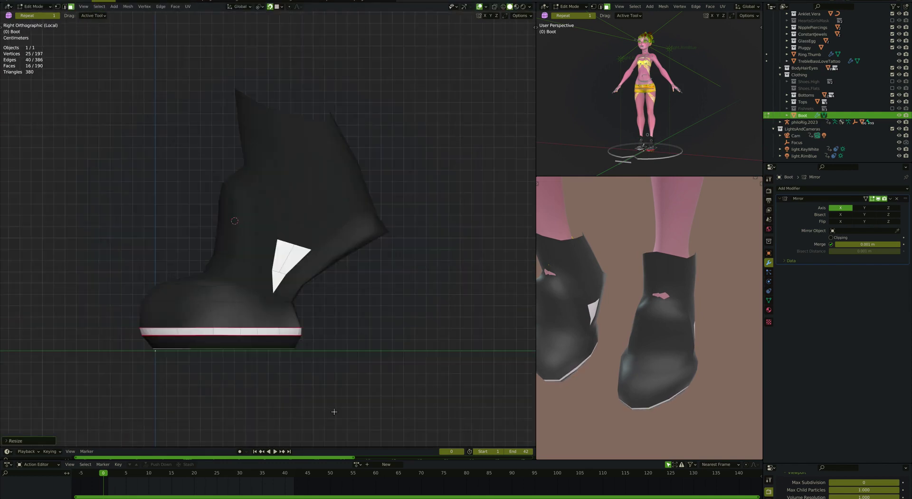
{"action": "left_click", "coordinate": [289, 403]}
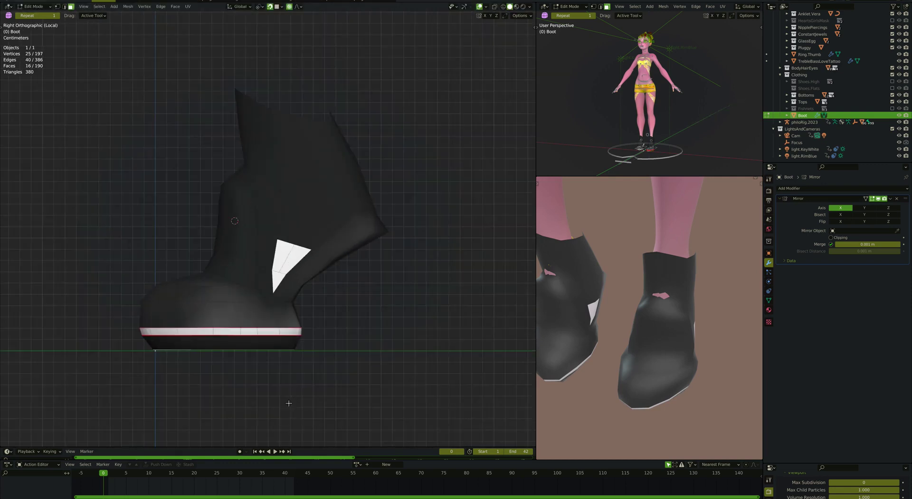
{"action": "key", "text": "y"}
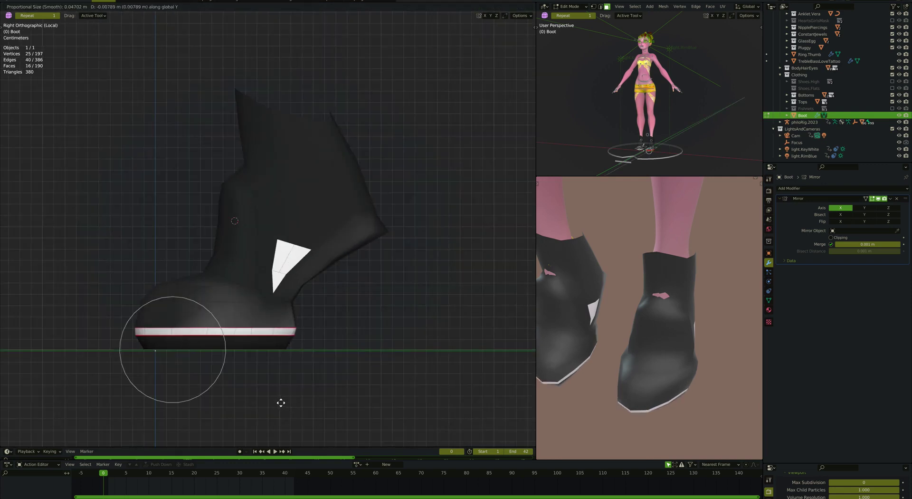
{"action": "left_click", "coordinate": [280, 402]}
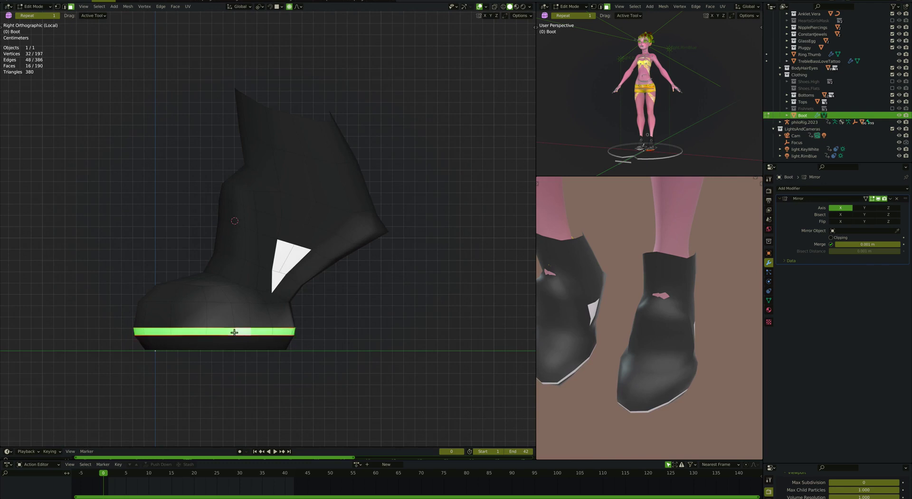
Try squashing the white sole band vertically, then cancel the scale.
{"action": "key", "text": "s"}
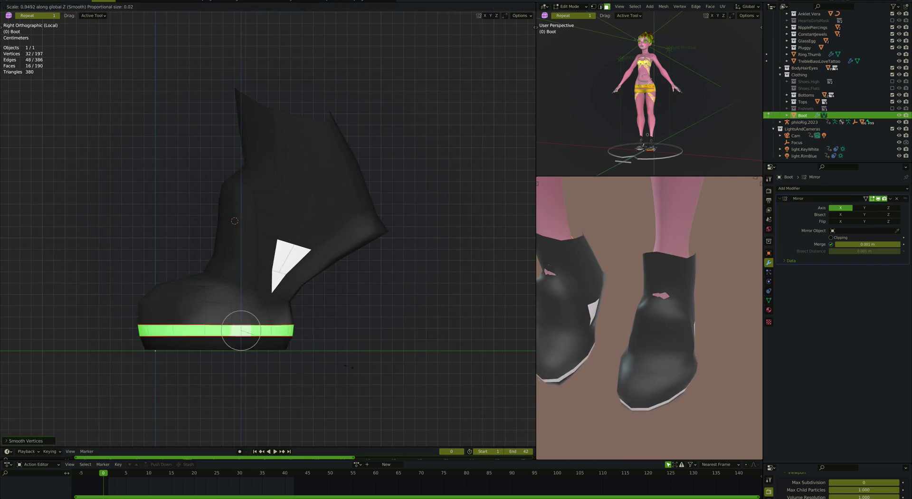
{"action": "key", "text": "Escape"}
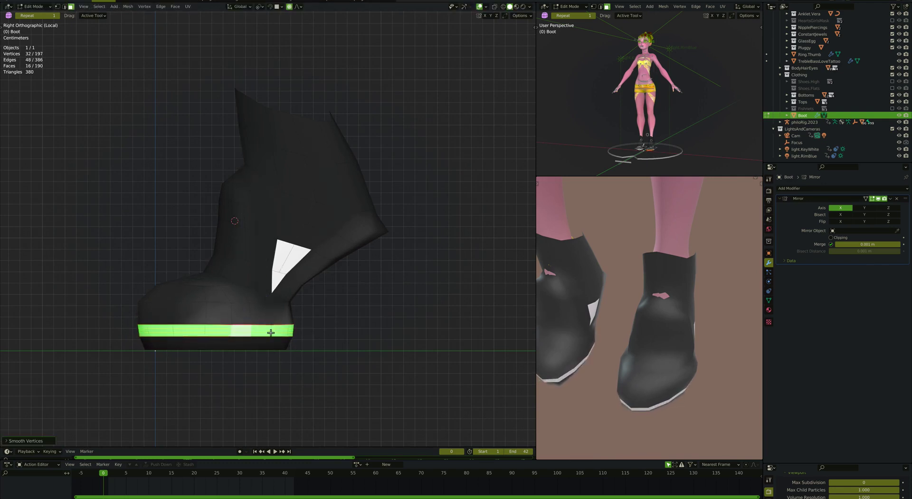
{"action": "scroll", "coordinate": [325, 348], "scroll_direction": "up", "scroll_amount": 15}
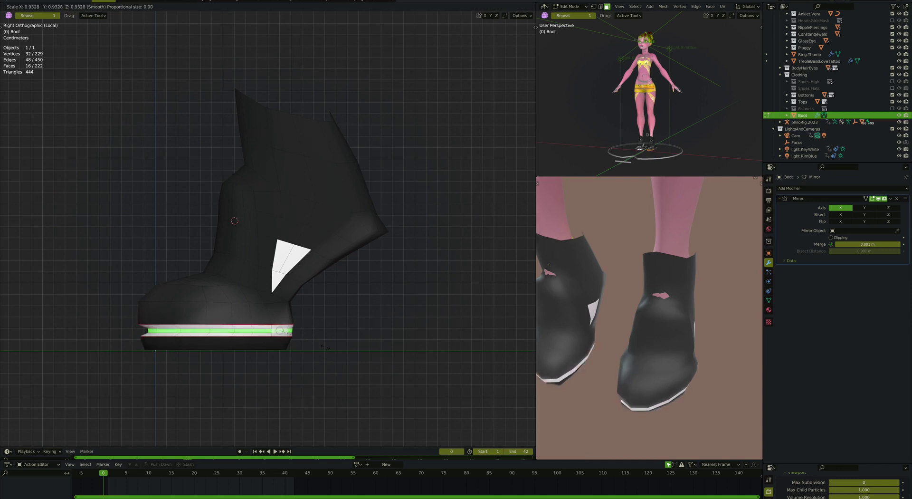
{"action": "key", "text": "Escape"}
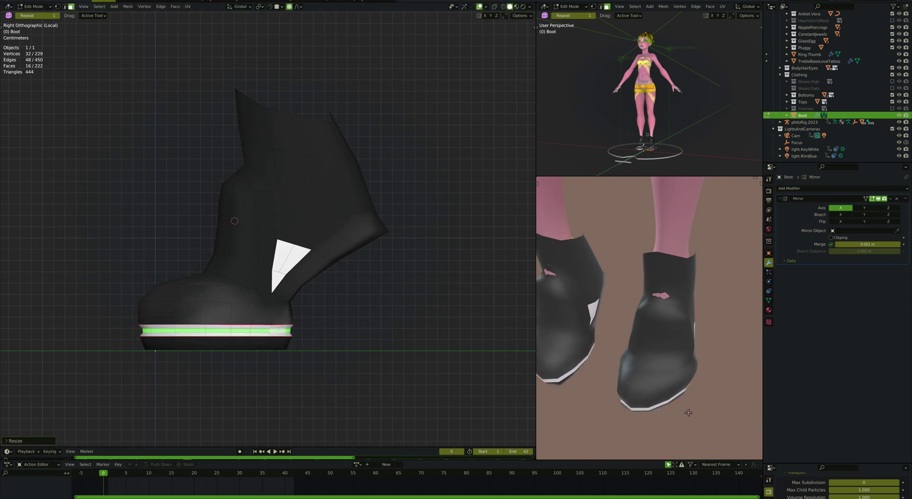
{"action": "mouse_move", "coordinate": [688, 411]}
{"action": "middle_mouse_down"}
{"action": "mouse_move", "coordinate": [702, 414]}
{"action": "mouse_move", "coordinate": [684, 399]}
{"action": "middle_mouse_up"}
{"action": "scroll", "coordinate": [251, 345], "scroll_direction": "up", "scroll_amount": 2}
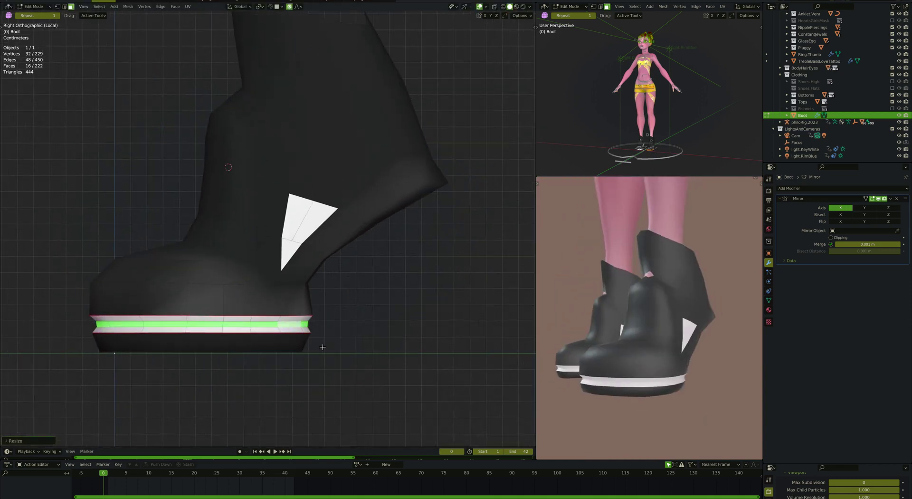
Select the edge loop along the sole band and scale it inward.
{"action": "left_click", "coordinate": [267, 331]}
{"action": "left_click", "coordinate": [270, 330], "text": "alt"}
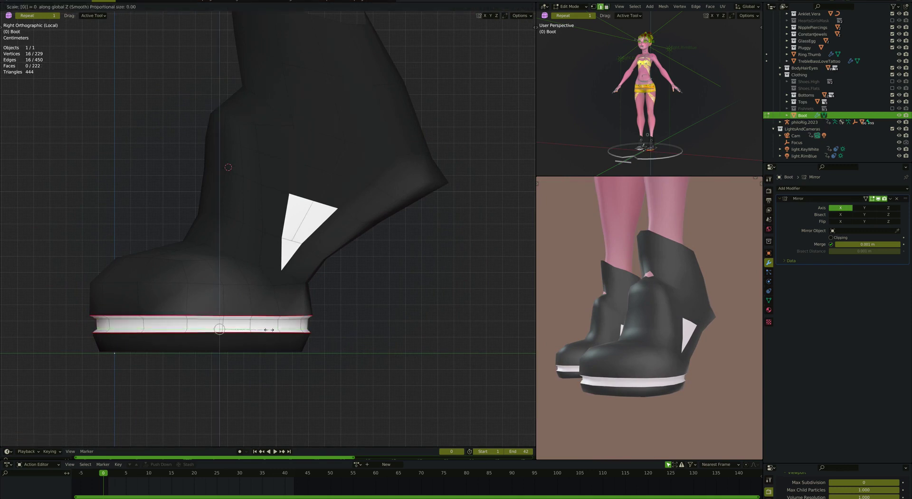
{"action": "key", "text": "s"}
{"action": "left_click", "coordinate": [245, 316]}
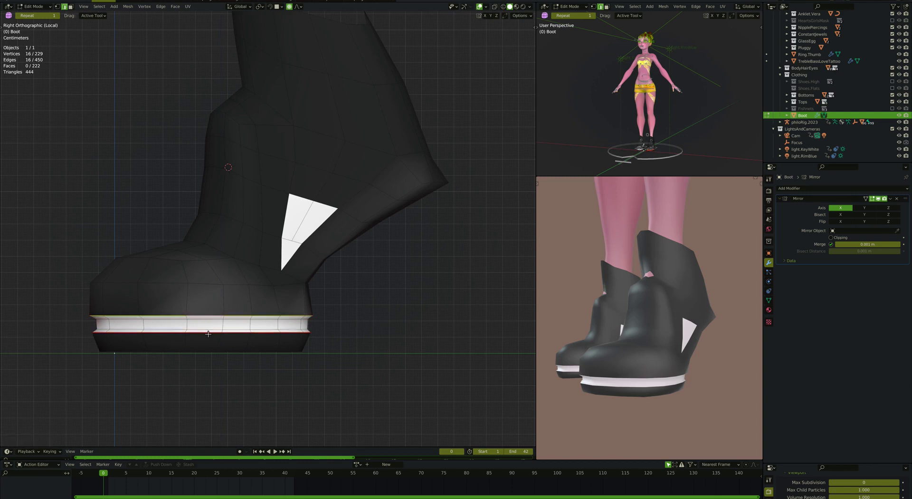
Mark the sole band's edge loop as a seam.
{"action": "right_click", "coordinate": [208, 333]}
{"action": "left_click", "coordinate": [196, 432]}
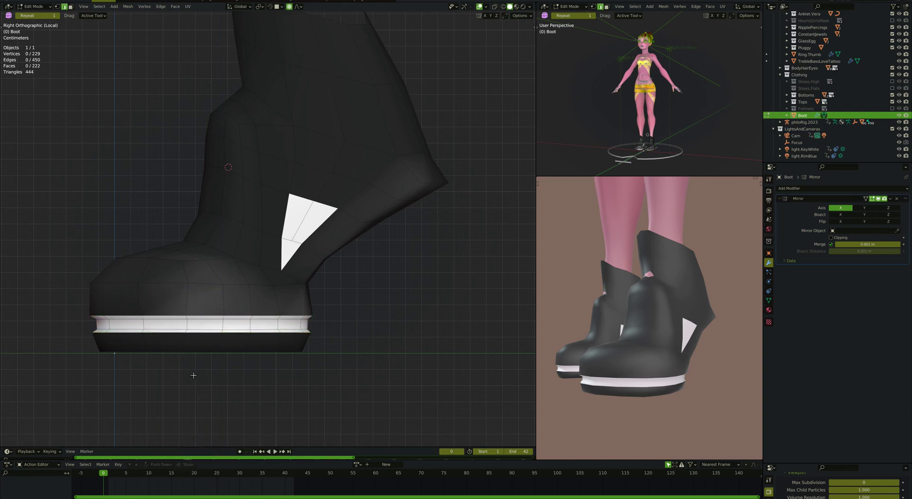
{"action": "right_click", "coordinate": [172, 330]}
{"action": "left_click", "coordinate": [173, 327]}
{"action": "mouse_move", "coordinate": [174, 327]}
{"action": "middle_mouse_down"}
{"action": "mouse_move", "coordinate": [186, 247]}
{"action": "mouse_move", "coordinate": [251, 380]}
{"action": "middle_mouse_up"}
{"action": "key", "text": "alt+a"}
Select the whole connected boot mesh and switch to Vertex Paint mode.
{"action": "key", "text": "3"}
{"action": "key", "text": "l"}
{"action": "key", "text": "l"}
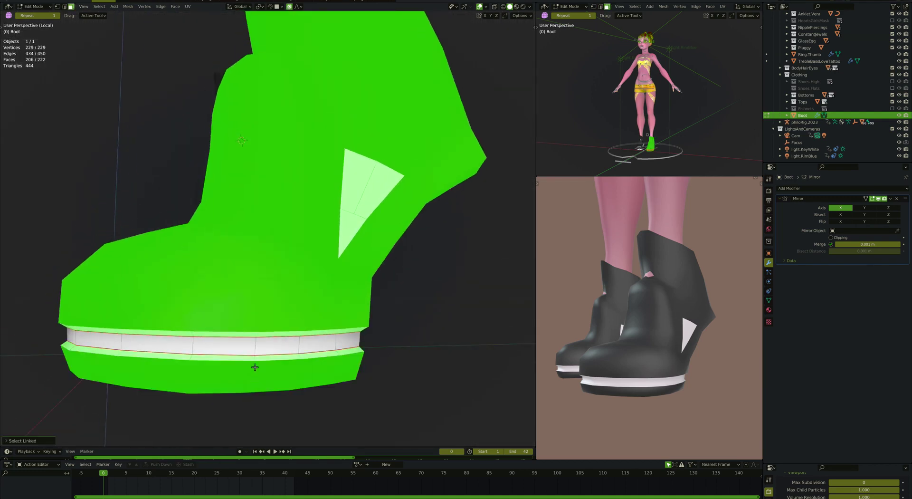
{"action": "scroll", "coordinate": [248, 344], "scroll_direction": "down", "scroll_amount": 3}
{"action": "key", "text": "ctrl+Tab"}
{"action": "left_click", "coordinate": [301, 291]}
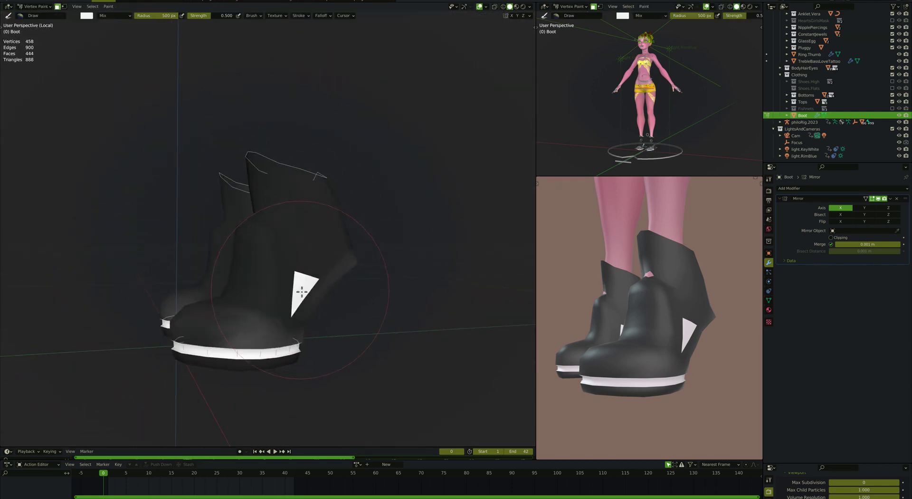
{"action": "mouse_move", "coordinate": [302, 289]}
{"action": "middle_mouse_down"}
{"action": "mouse_move", "coordinate": [273, 287]}
{"action": "mouse_move", "coordinate": [338, 322]}
{"action": "mouse_move", "coordinate": [317, 344]}
{"action": "mouse_move", "coordinate": [307, 282]}
{"action": "mouse_move", "coordinate": [267, 271]}
{"action": "mouse_move", "coordinate": [285, 260]}
{"action": "mouse_move", "coordinate": [291, 285]}
{"action": "mouse_move", "coordinate": [230, 267]}
{"action": "middle_mouse_up"}
Apply Paint > Dirty Vertex Colors to shade the boots with dirt darkening.
{"action": "key", "text": "shift+space"}
{"action": "left_click", "coordinate": [109, 6]}
{"action": "left_click", "coordinate": [125, 30]}
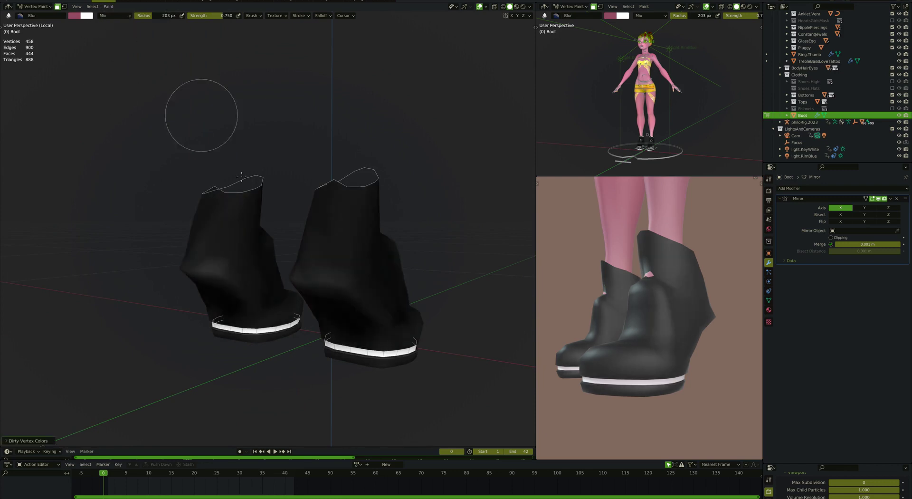
{"action": "middle_click_drag", "start_coordinate": [204, 112], "coordinate": [265, 236]}
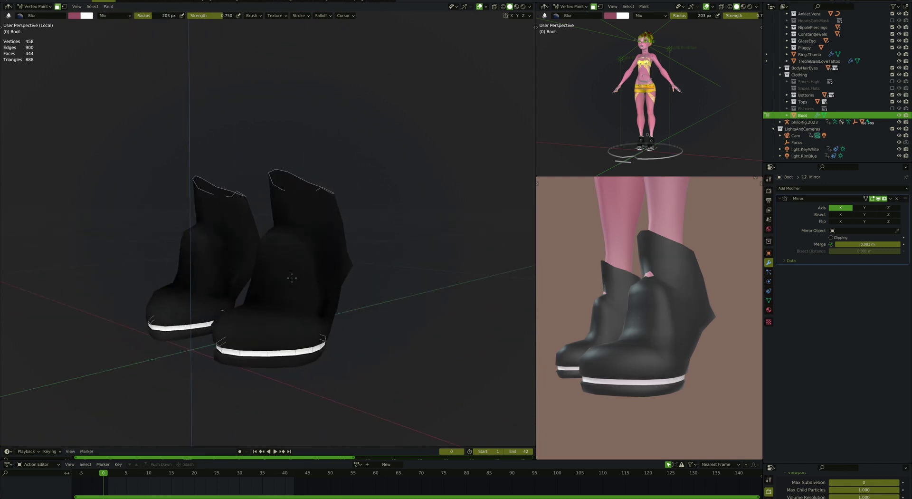
{"action": "middle_click_drag", "start_coordinate": [292, 278], "coordinate": [286, 285]}
Refill the boots white, then reapply Dirty Vertex Colors for dark charcoal shading.
{"action": "key", "text": "shift+k"}
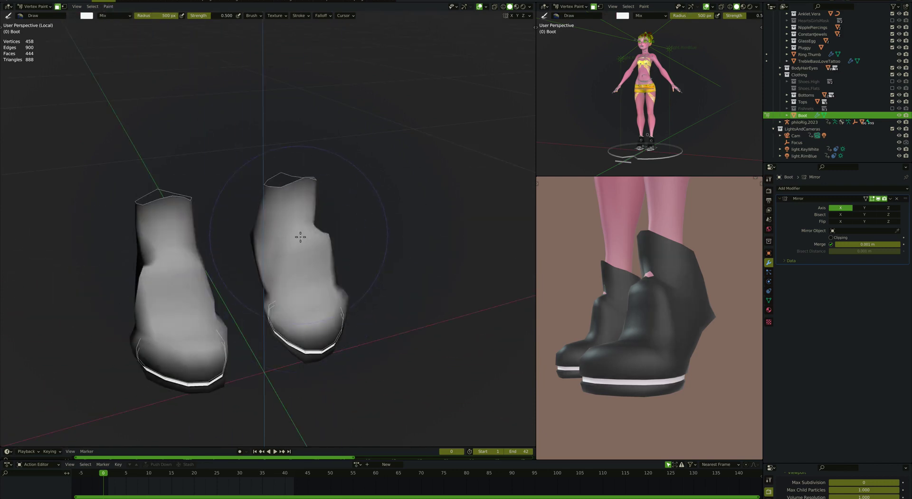
{"action": "mouse_move", "coordinate": [302, 236]}
{"action": "middle_mouse_down"}
{"action": "mouse_move", "coordinate": [336, 310]}
{"action": "mouse_move", "coordinate": [201, 236]}
{"action": "mouse_move", "coordinate": [295, 304]}
{"action": "mouse_move", "coordinate": [278, 325]}
{"action": "mouse_move", "coordinate": [266, 285]}
{"action": "middle_mouse_up"}
{"action": "left_click", "coordinate": [109, 6]}
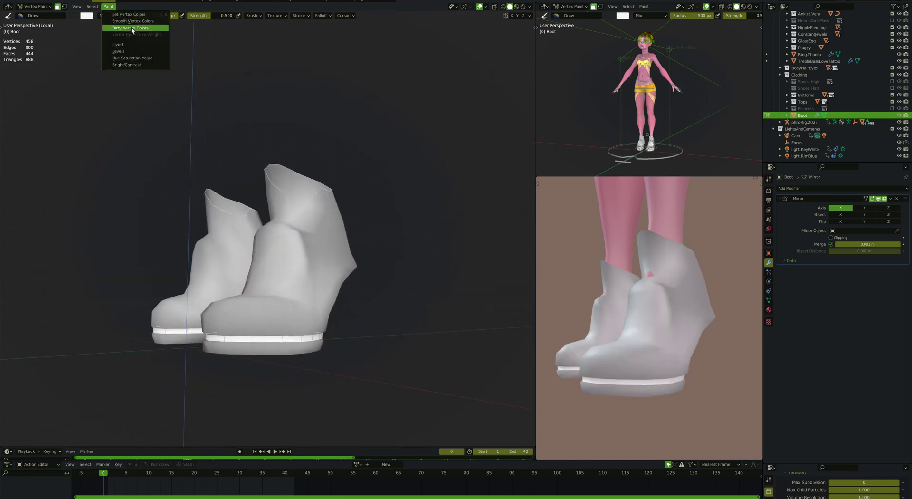
{"action": "left_click", "coordinate": [125, 30]}
{"action": "mouse_move", "coordinate": [237, 238]}
{"action": "middle_mouse_down"}
{"action": "mouse_move", "coordinate": [252, 224]}
{"action": "mouse_move", "coordinate": [282, 245]}
{"action": "mouse_move", "coordinate": [233, 294]}
{"action": "mouse_move", "coordinate": [241, 356]}
{"action": "mouse_move", "coordinate": [241, 346]}
{"action": "mouse_move", "coordinate": [306, 346]}
{"action": "mouse_move", "coordinate": [326, 285]}
{"action": "mouse_move", "coordinate": [340, 286]}
{"action": "mouse_move", "coordinate": [306, 296]}
{"action": "mouse_move", "coordinate": [285, 255]}
{"action": "mouse_move", "coordinate": [236, 281]}
{"action": "mouse_move", "coordinate": [297, 263]}
{"action": "middle_mouse_up"}
{"action": "key", "text": "shift+space"}
{"action": "key", "text": "shift+space"}
{"action": "left_click", "coordinate": [228, 348]}
Return to Edit Mode and run Smooth Vertices on the spike at the boot's back.
{"action": "key", "text": "KP_3"}
{"action": "key", "text": "ctrl+Tab"}
{"action": "key", "text": "Tab"}
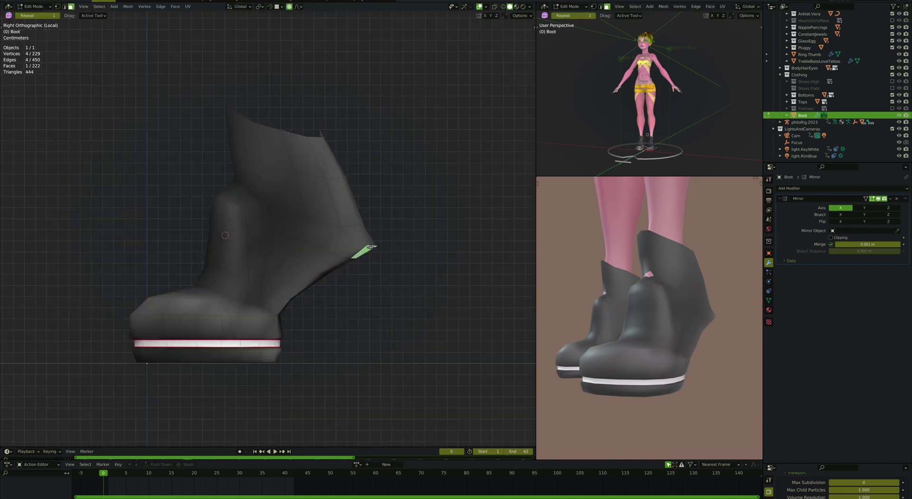
{"action": "right_click", "coordinate": [415, 286]}
{"action": "left_click", "coordinate": [368, 275]}
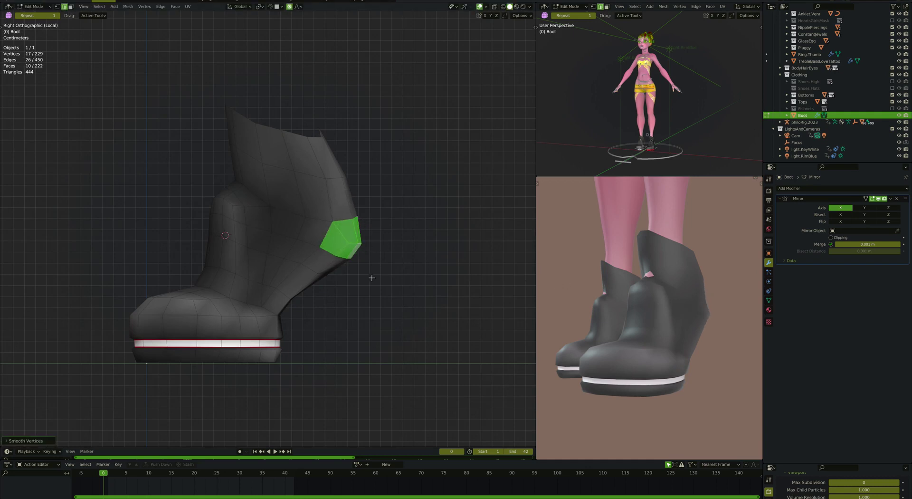
Select the shaft's top edge loop and adjust it with Shrink/Fatten.
{"action": "mouse_move", "coordinate": [485, 257]}
{"action": "middle_mouse_down"}
{"action": "mouse_move", "coordinate": [341, 180]}
{"action": "mouse_move", "coordinate": [282, 186]}
{"action": "middle_mouse_up"}
{"action": "left_click", "coordinate": [282, 186], "text": "alt"}
{"action": "middle_click_drag", "start_coordinate": [305, 264], "coordinate": [337, 268]}
{"action": "left_click", "coordinate": [337, 269], "text": "ctrl"}
{"action": "key", "text": "alt+s"}
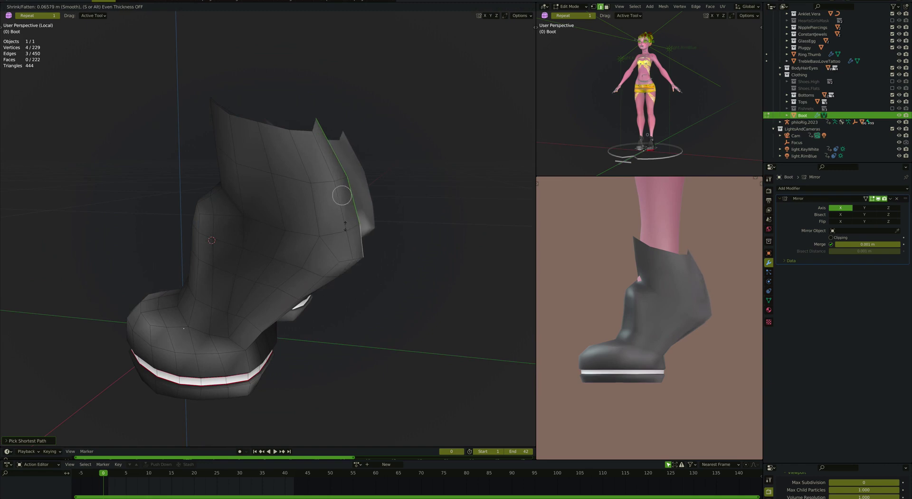
{"action": "left_click", "coordinate": [345, 227]}
Scale and move the top loop to level the shaft opening, using proportional falloff.
{"action": "middle_click_drag", "start_coordinate": [346, 227], "coordinate": [305, 137]}
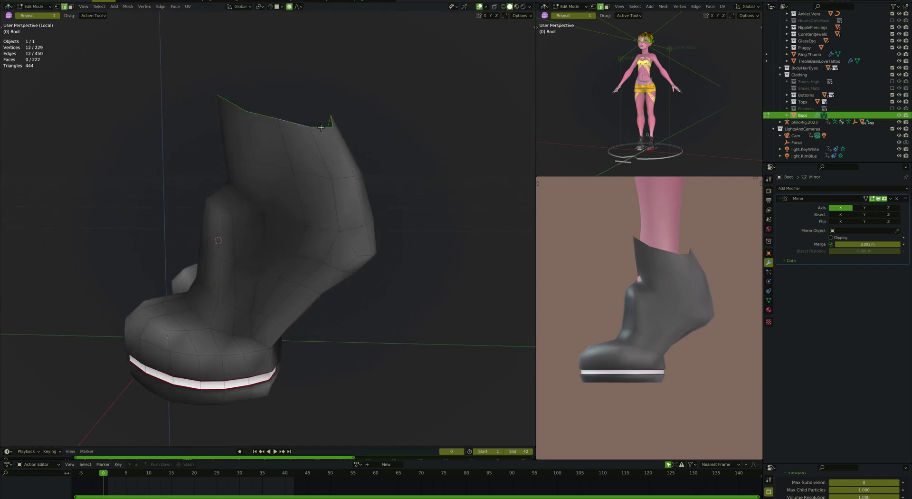
{"action": "key", "text": "s"}
{"action": "key", "text": "g"}
{"action": "left_click", "coordinate": [316, 171]}
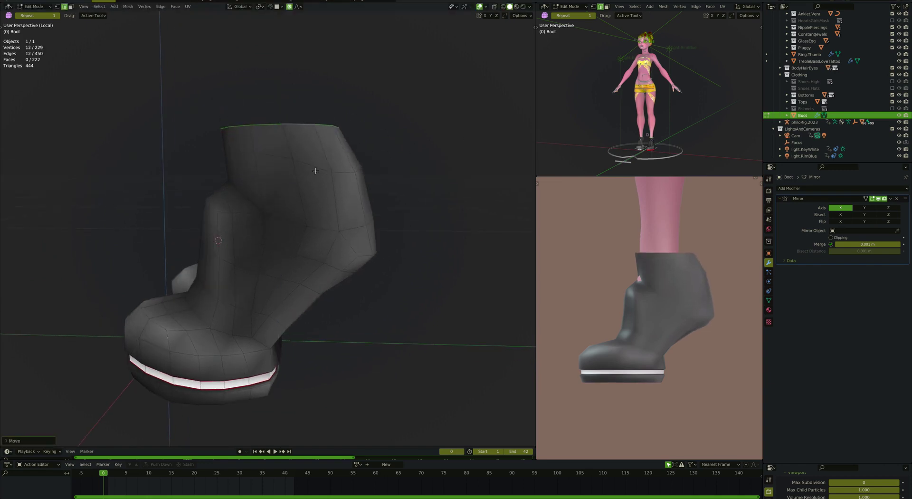
{"action": "key", "text": "g"}
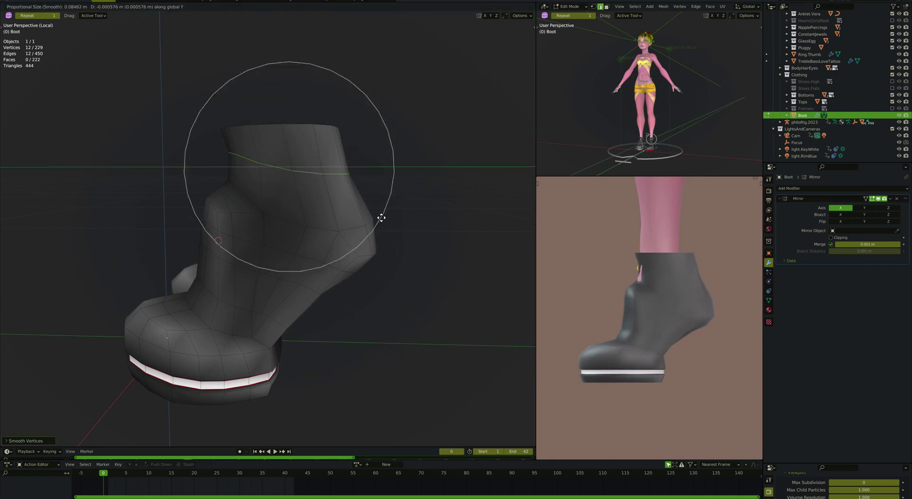